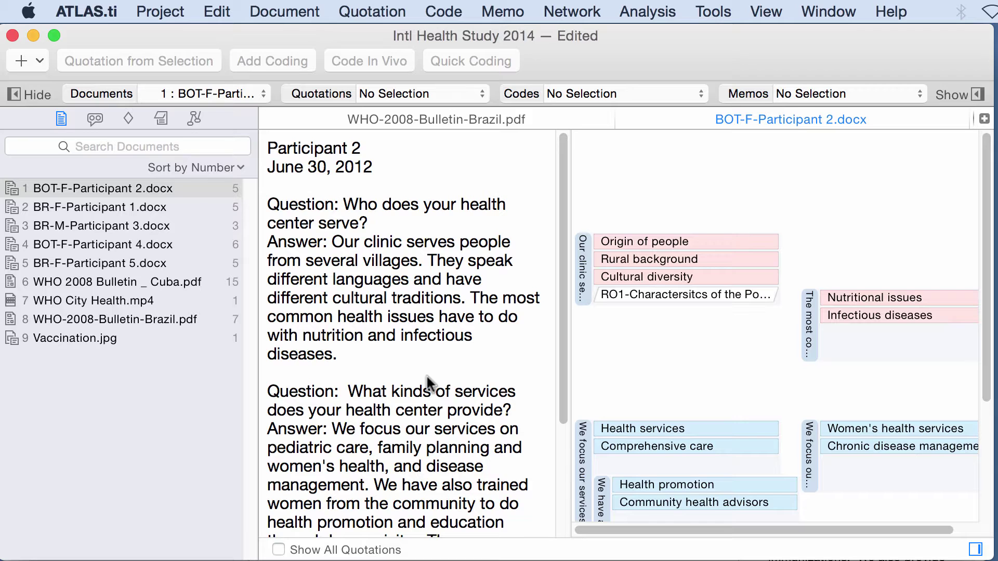
Open the print preview of the Participant 2 document as one US Letter page.
{"action": "left_click", "coordinate": [171, 11]}
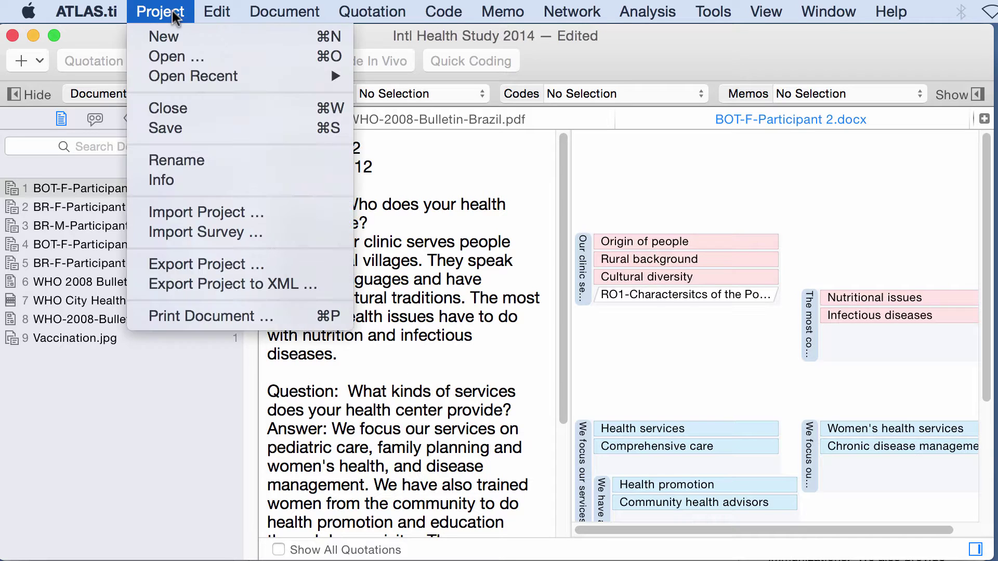
{"action": "left_click", "coordinate": [197, 317]}
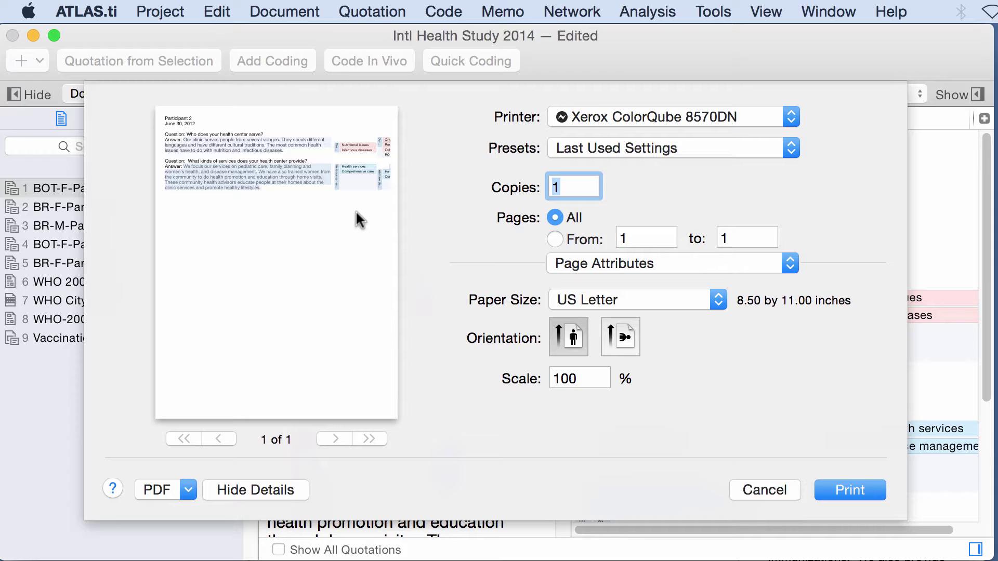
Cancel printing, then preview and close the List of Documents and Associated Groups report.
{"action": "left_click", "coordinate": [765, 490]}
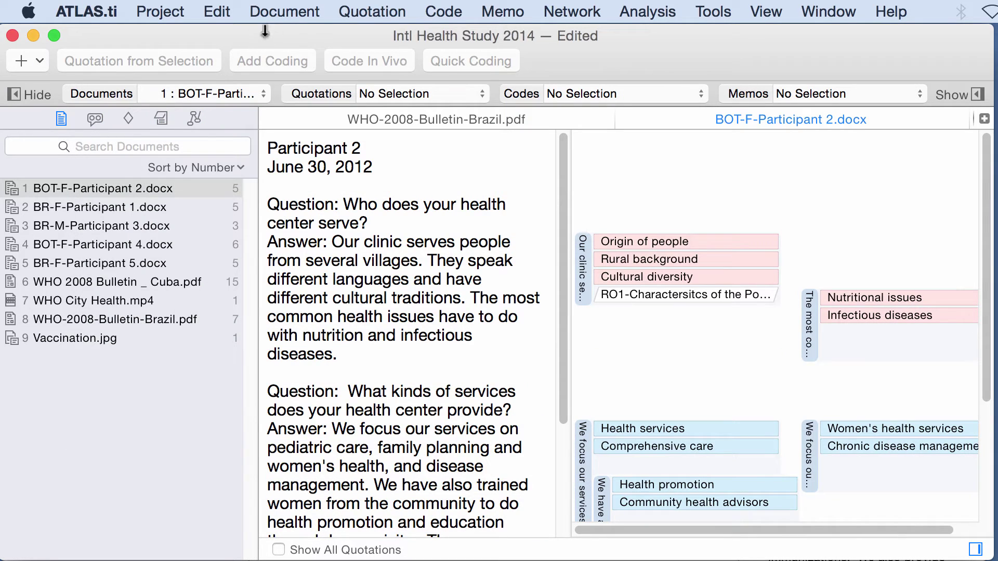
{"action": "left_click", "coordinate": [291, 11]}
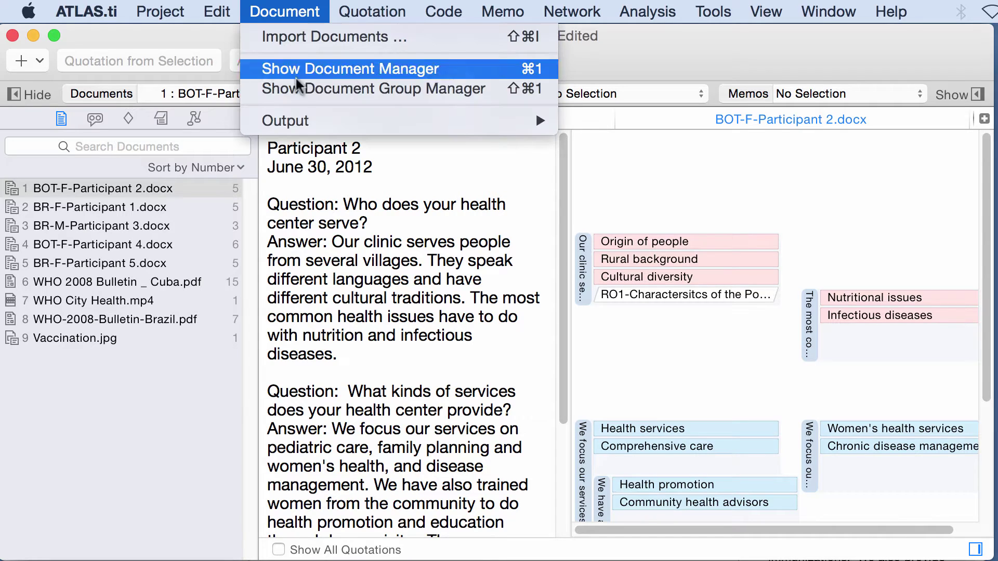
{"action": "mouse_move", "coordinate": [296, 121]}
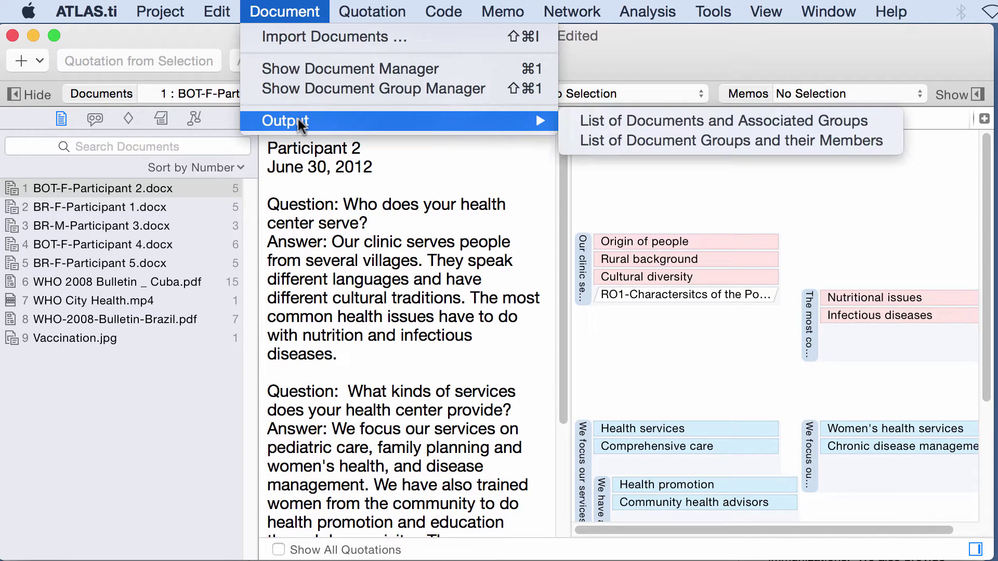
{"action": "left_click", "coordinate": [650, 119]}
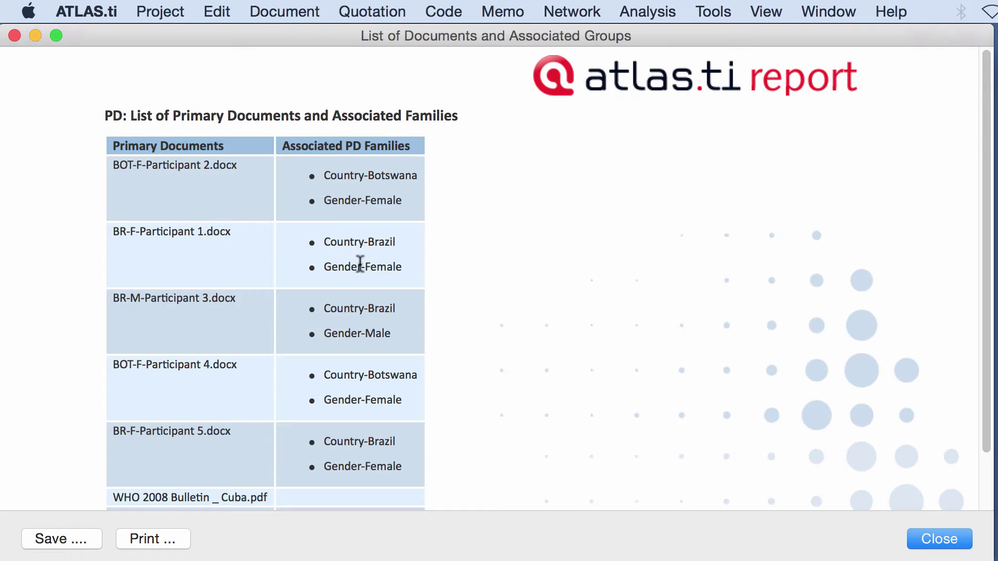
{"action": "left_click", "coordinate": [948, 539]}
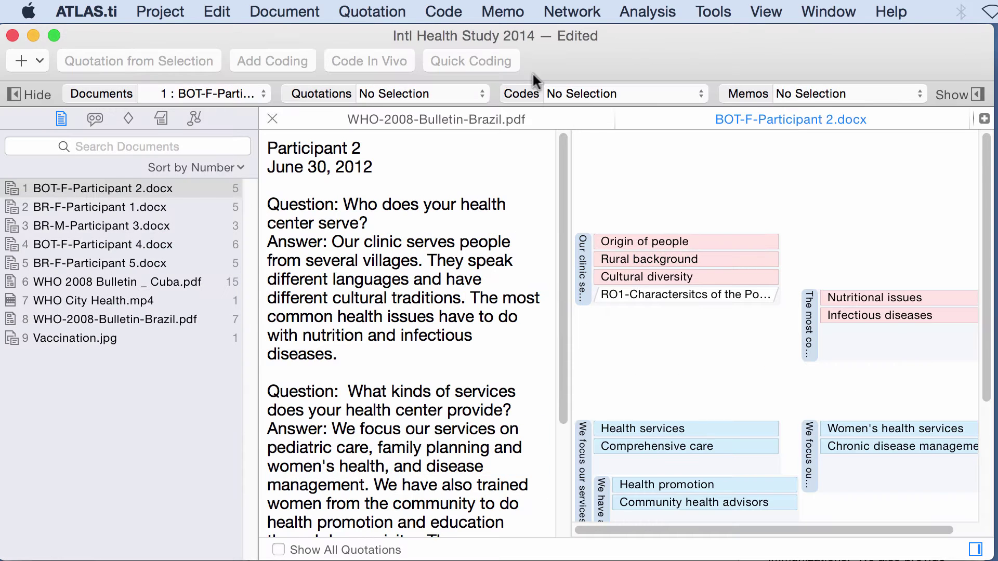
Open the List of Document Groups and their Members report.
{"action": "left_click", "coordinate": [301, 14]}
{"action": "mouse_move", "coordinate": [471, 127]}
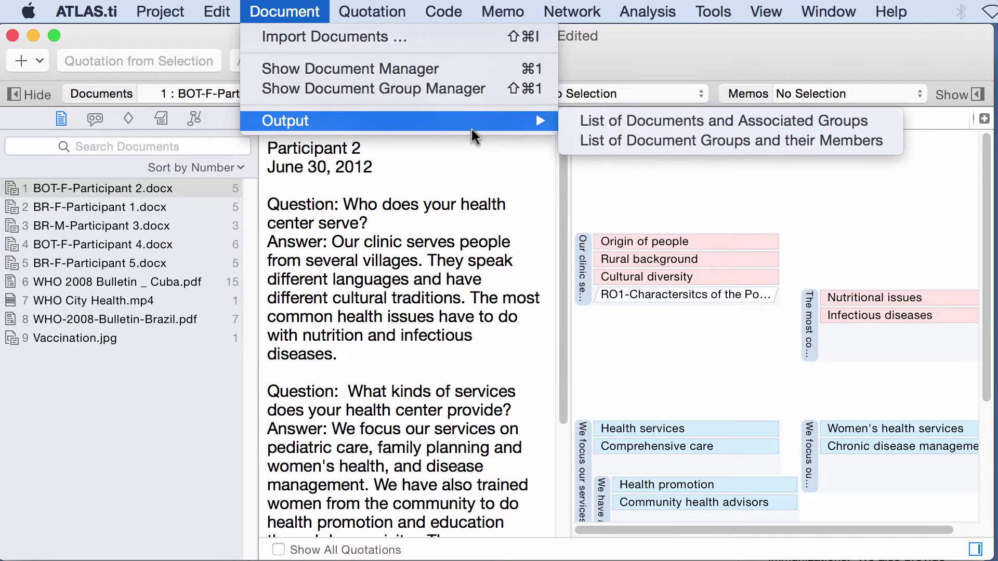
{"action": "left_click", "coordinate": [654, 142]}
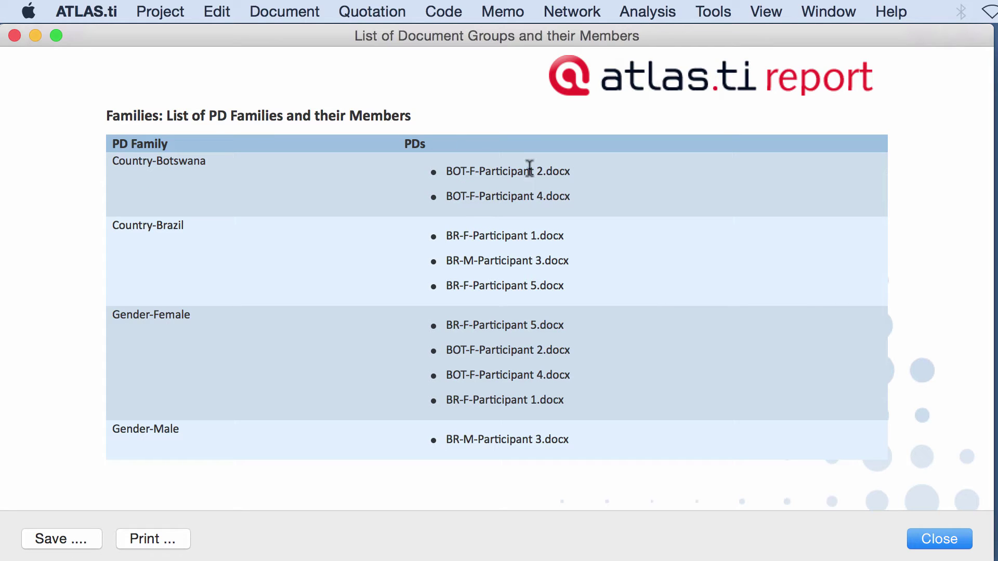
{"action": "left_click", "coordinate": [934, 540]}
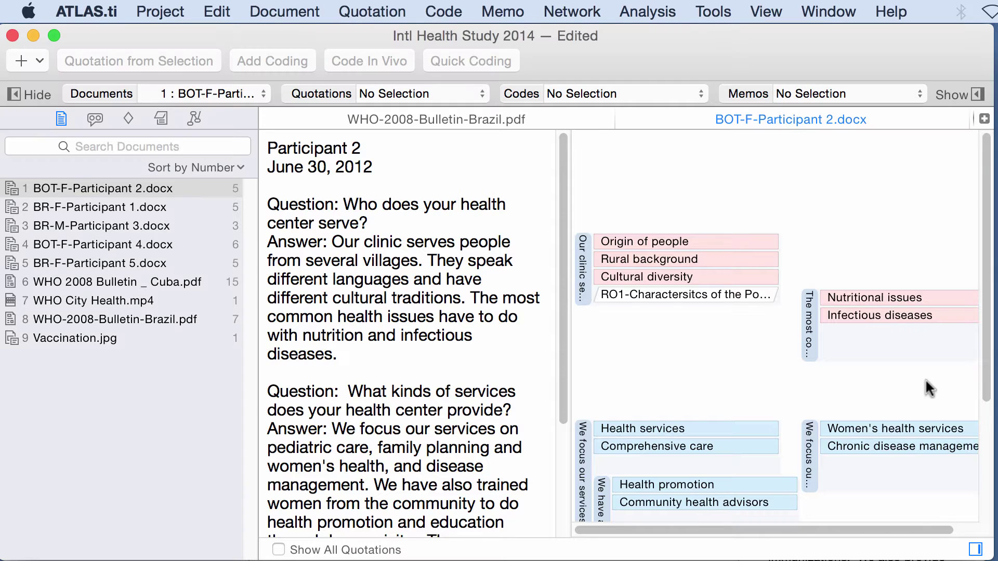
{"action": "left_click", "coordinate": [351, 13]}
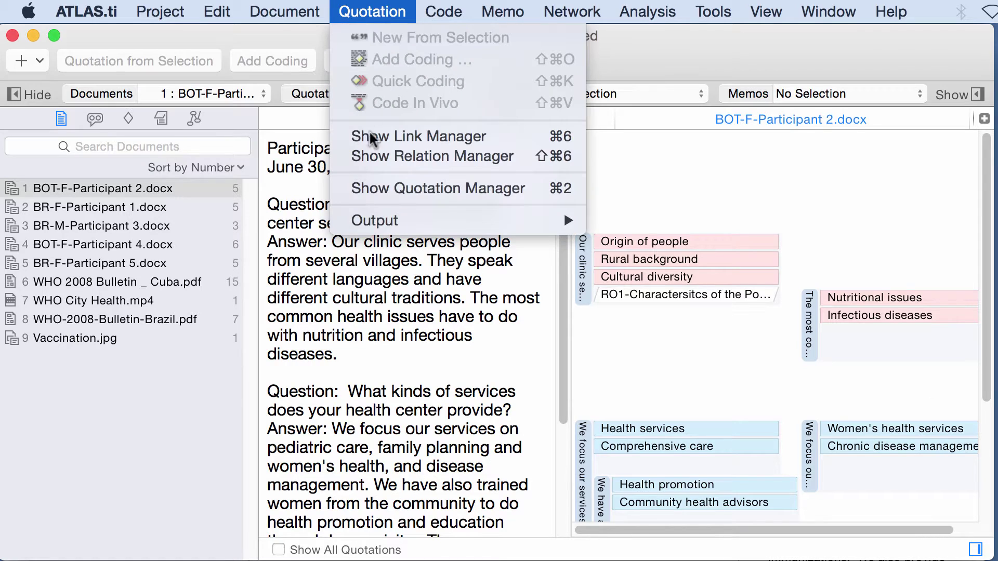
{"action": "mouse_move", "coordinate": [586, 220]}
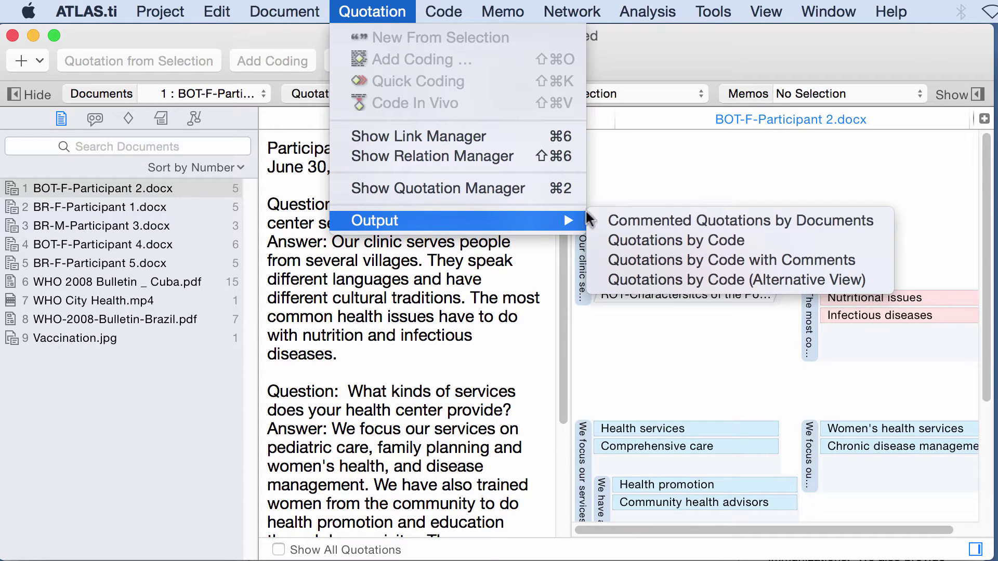
{"action": "left_click", "coordinate": [650, 223]}
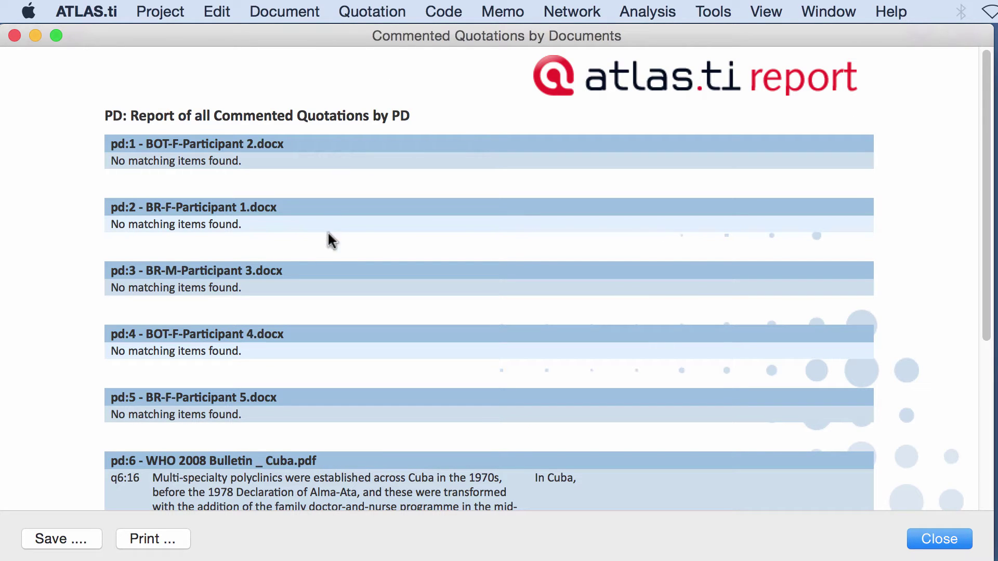
{"action": "scroll", "coordinate": [329, 254], "scroll_direction": "down", "scroll_amount": 5}
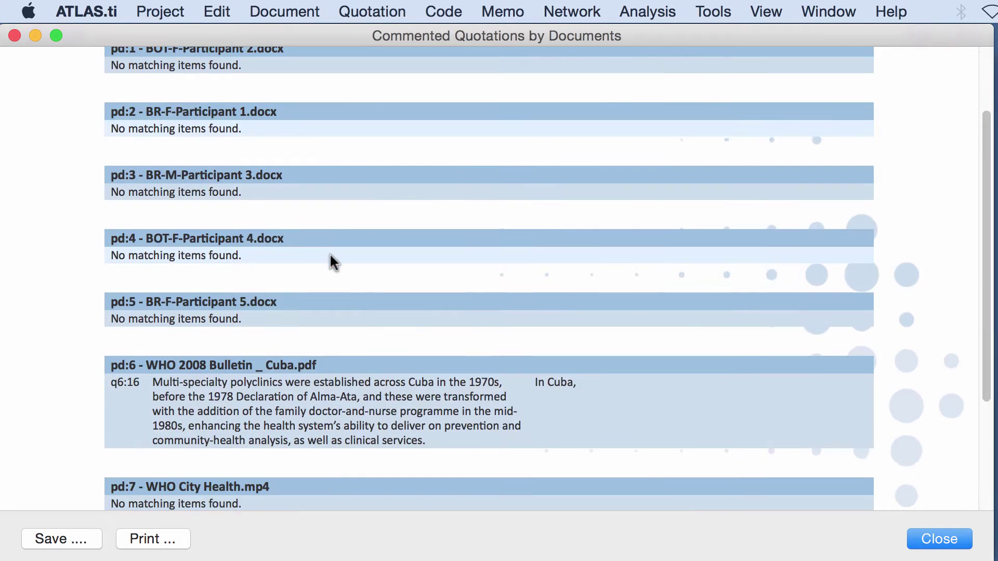
{"action": "scroll", "coordinate": [331, 255], "scroll_direction": "down", "scroll_amount": 4}
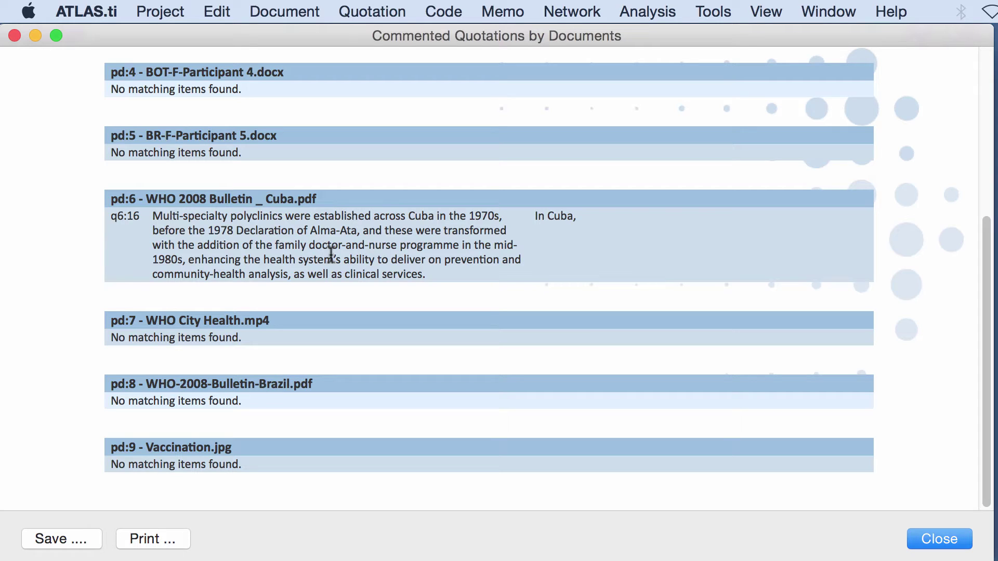
{"action": "scroll", "coordinate": [281, 222], "scroll_direction": "up", "scroll_amount": 5}
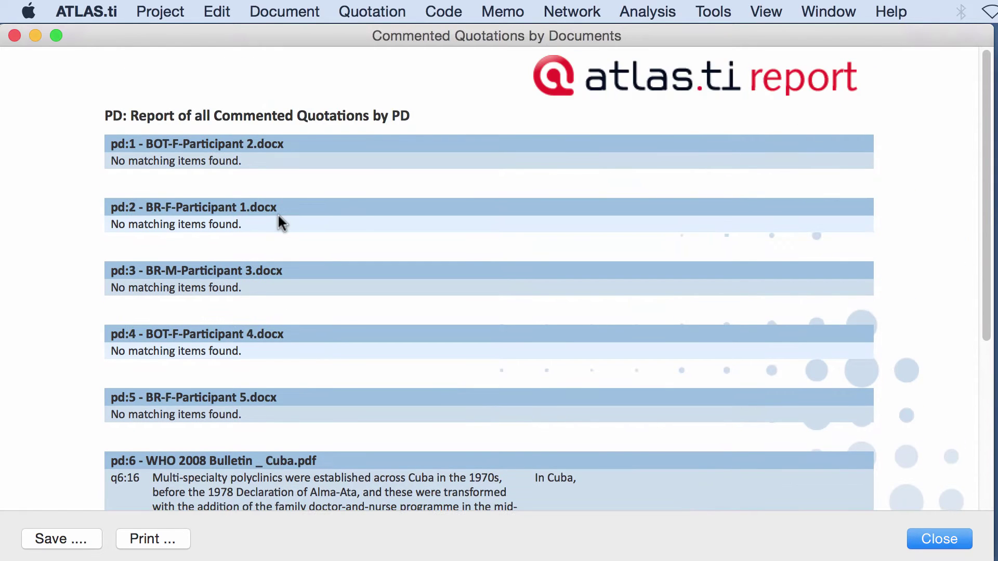
{"action": "scroll", "coordinate": [277, 213], "scroll_direction": "down", "scroll_amount": 5}
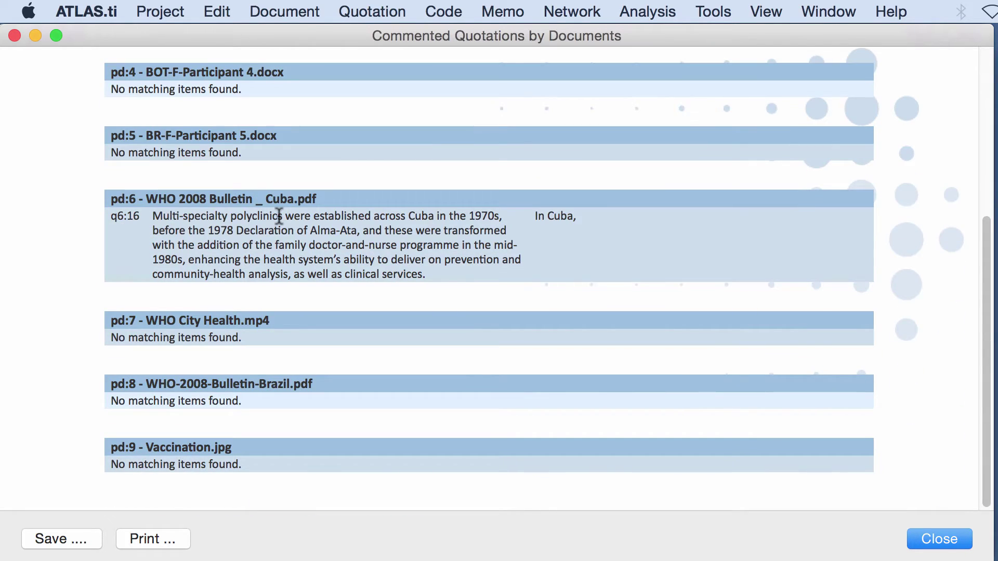
{"action": "left_click", "coordinate": [14, 35]}
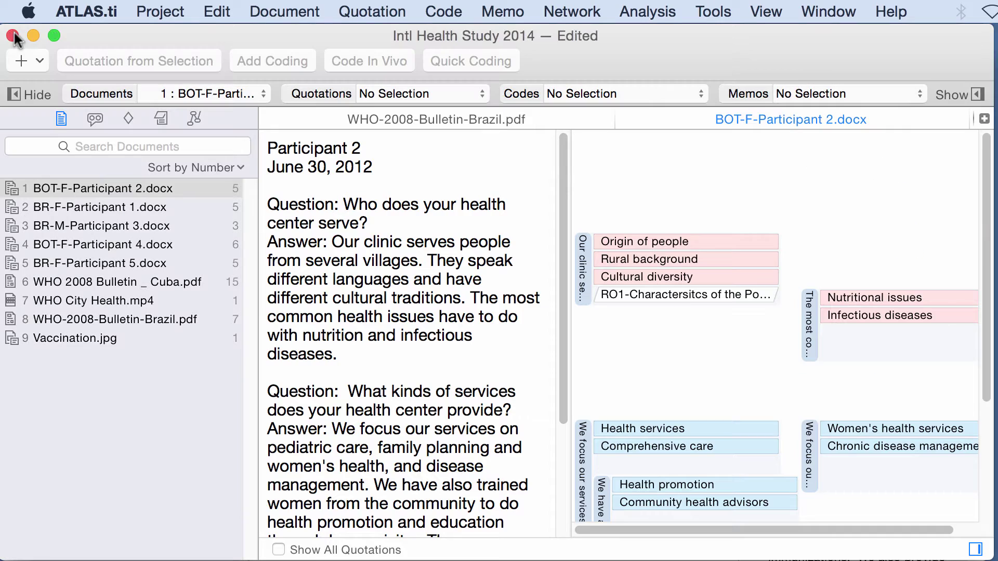
Generate the Quotations by Code report and look over the Code: A quotations.
{"action": "left_click", "coordinate": [366, 11]}
{"action": "mouse_move", "coordinate": [398, 219]}
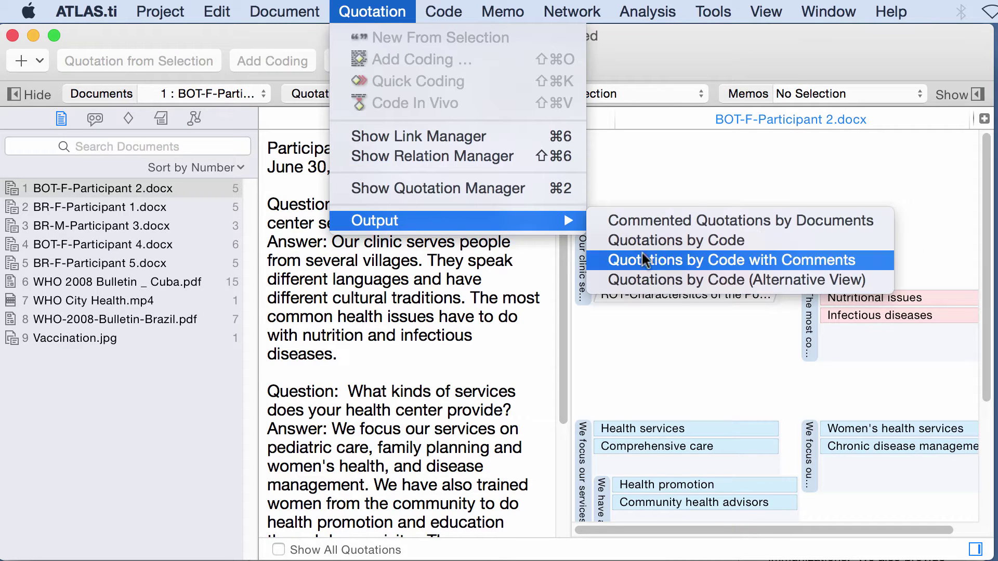
{"action": "left_click", "coordinate": [672, 239]}
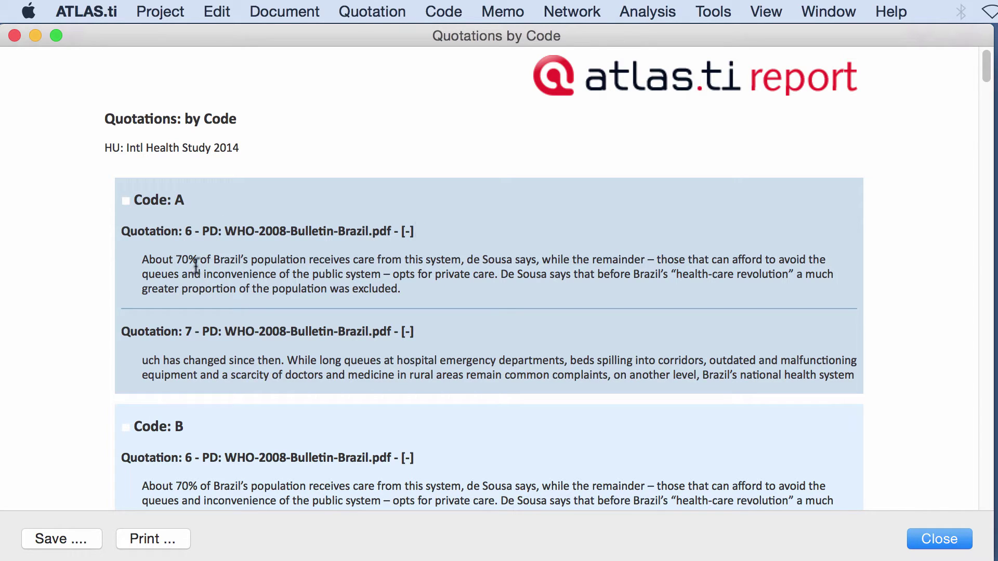
{"action": "left_click_drag", "start_coordinate": [142, 258], "coordinate": [446, 289]}
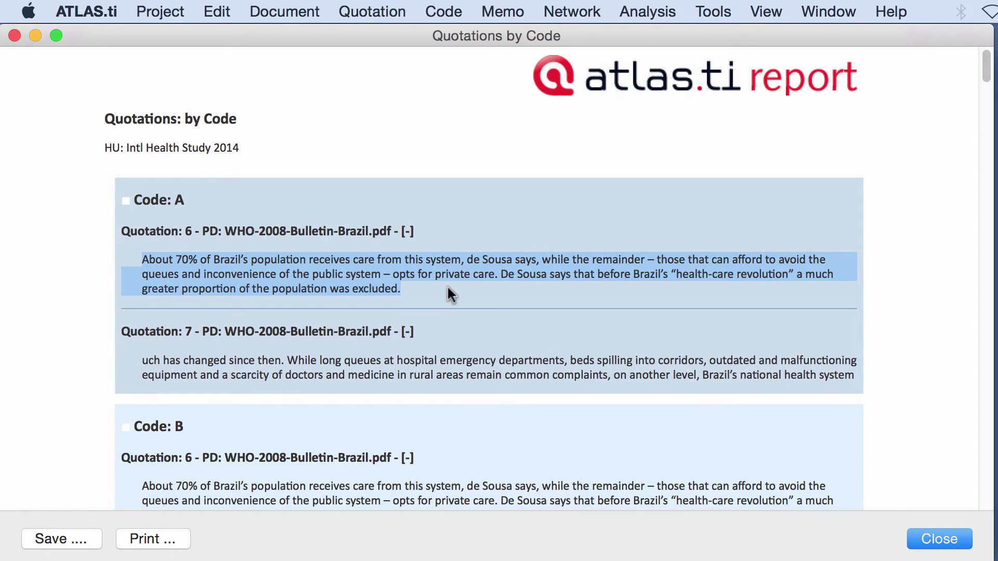
{"action": "scroll", "coordinate": [447, 288], "scroll_direction": "down", "scroll_amount": 20}
{"action": "scroll", "coordinate": [447, 285], "scroll_direction": "down", "scroll_amount": 10}
{"action": "scroll", "coordinate": [447, 285], "scroll_direction": "up", "scroll_amount": 20}
Select the entire Quotations by Code report and copy it.
{"action": "left_click", "coordinate": [215, 10]}
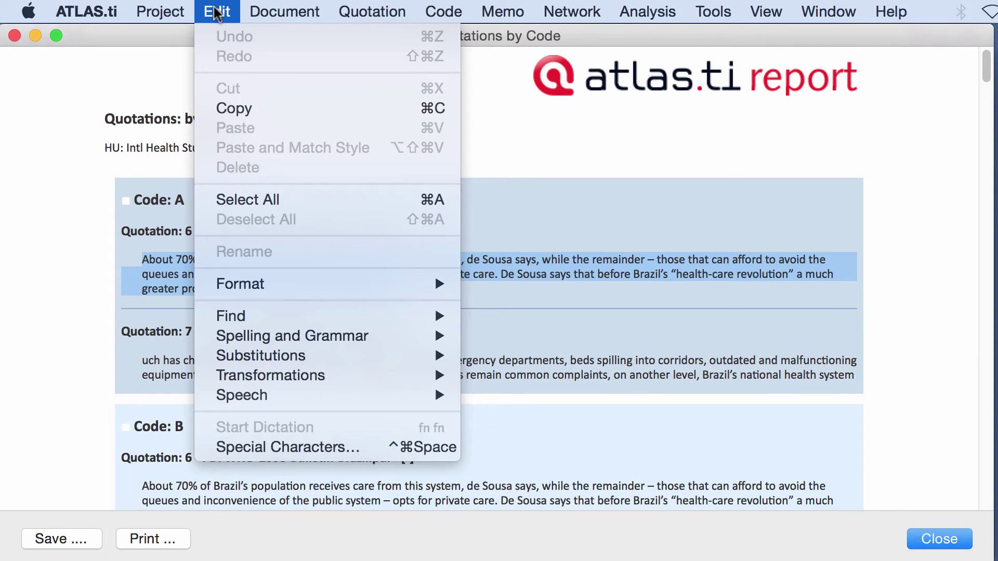
{"action": "left_click", "coordinate": [232, 199]}
{"action": "right_click", "coordinate": [282, 219]}
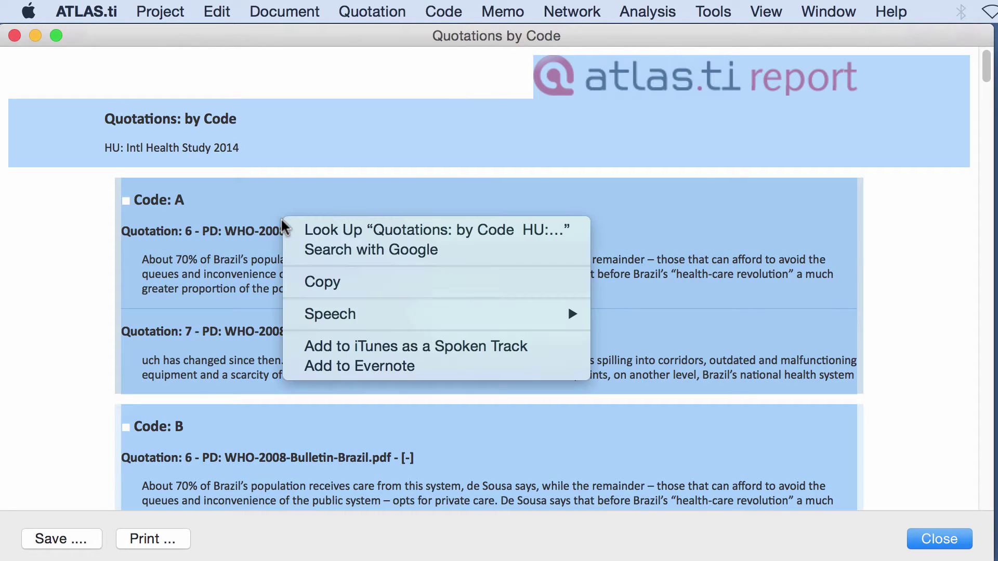
{"action": "left_click", "coordinate": [328, 283]}
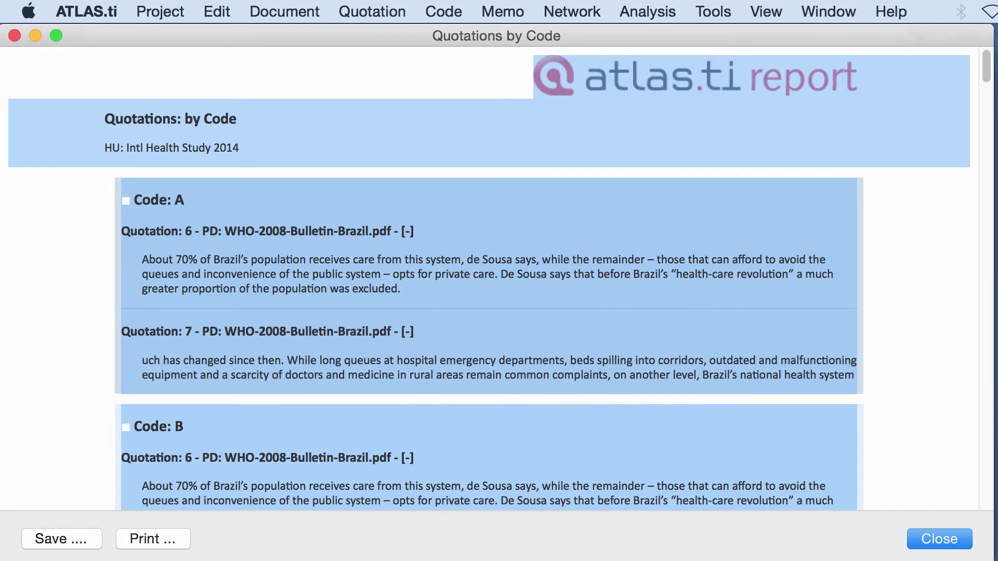
In Word, delete the old Primary Documents table and its title.
{"action": "key", "text": "super+Tab"}
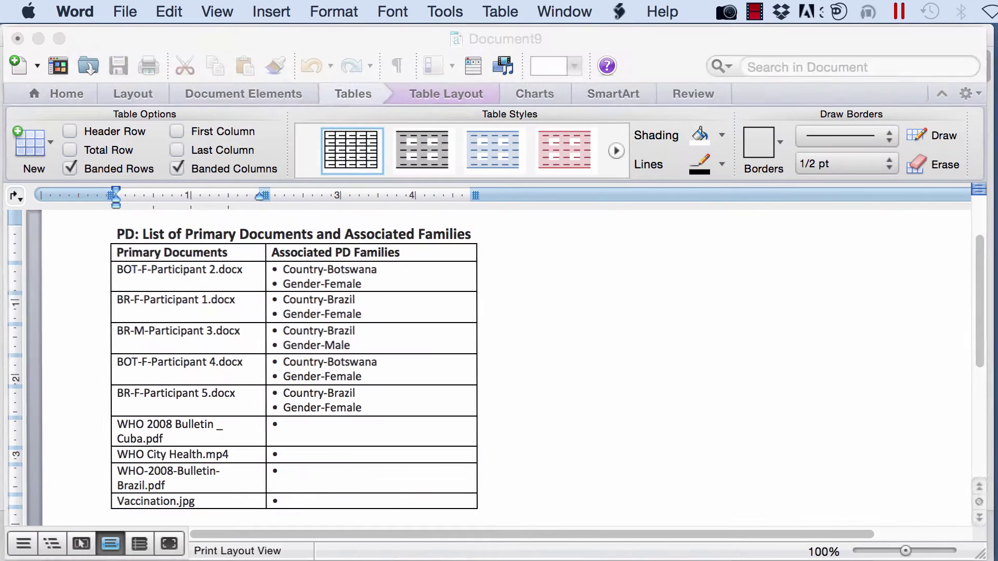
{"action": "left_click", "coordinate": [109, 243]}
{"action": "key", "text": "BackSpace"}
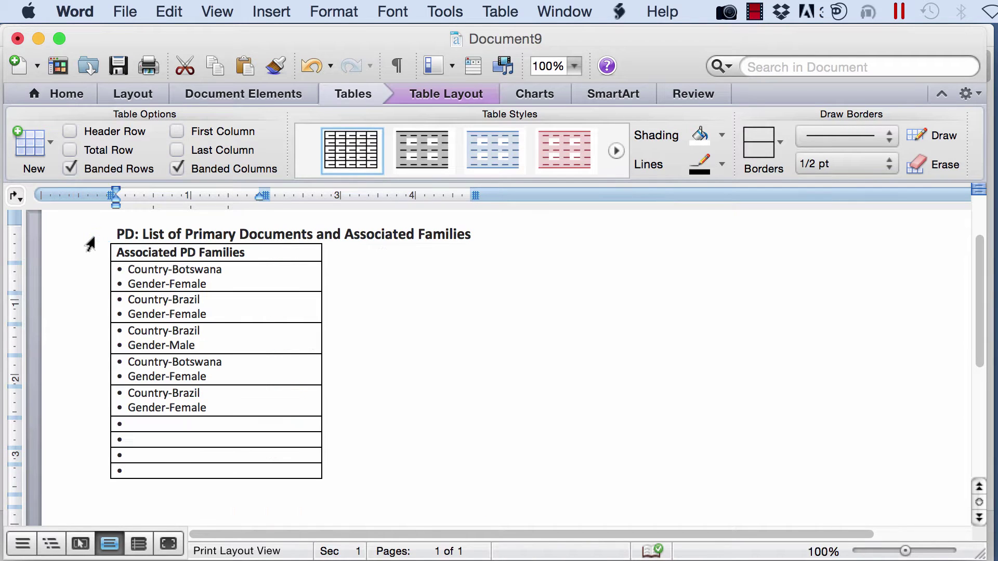
{"action": "left_click_drag", "start_coordinate": [88, 239], "coordinate": [124, 484]}
{"action": "key", "text": "BackSpace"}
Paste the copied Quotations by Code report into the empty Word page.
{"action": "right_click", "coordinate": [144, 243]}
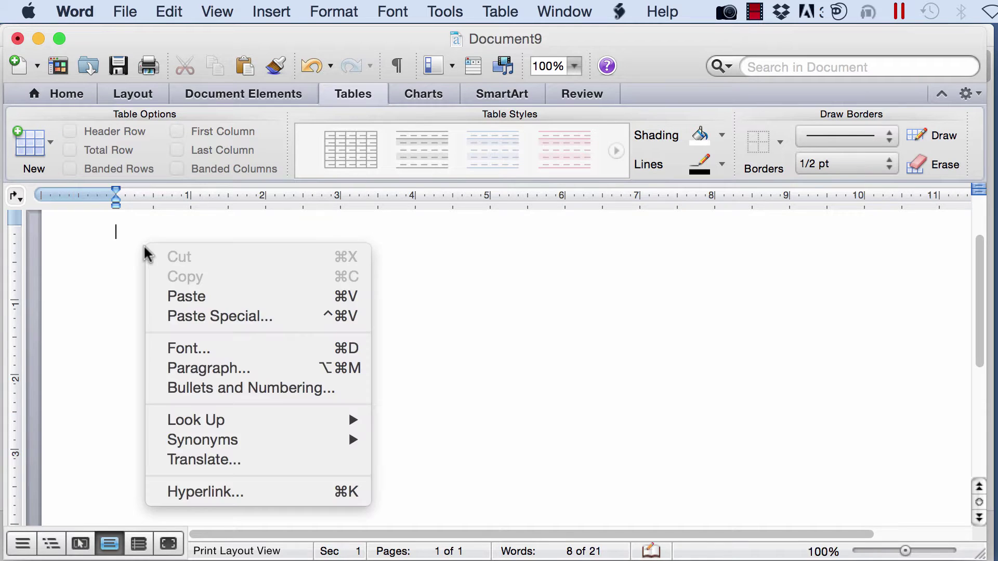
{"action": "left_click", "coordinate": [190, 296]}
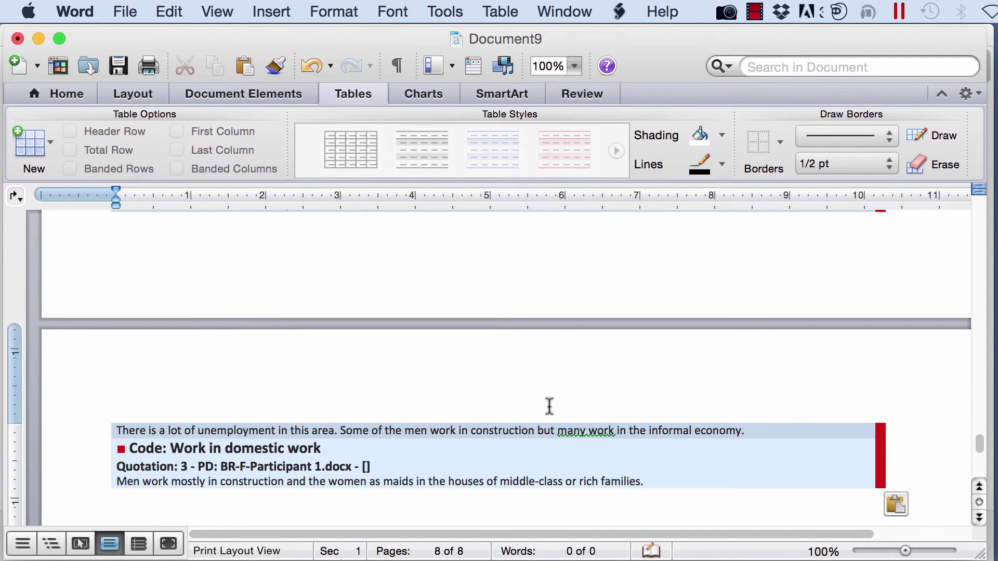
{"action": "scroll", "coordinate": [712, 374], "scroll_direction": "up", "scroll_amount": 10}
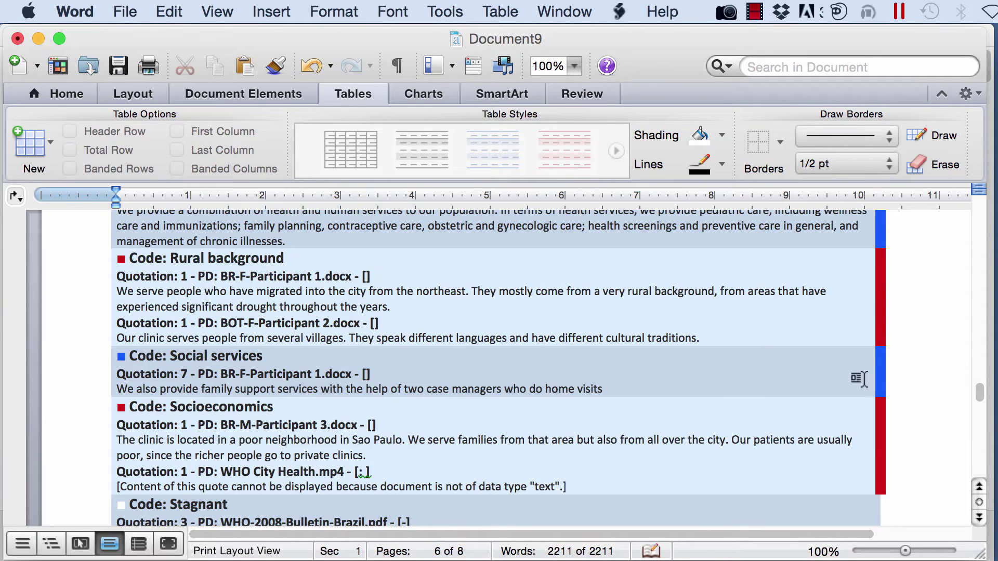
{"action": "left_click_drag", "start_coordinate": [979, 399], "coordinate": [956, 227]}
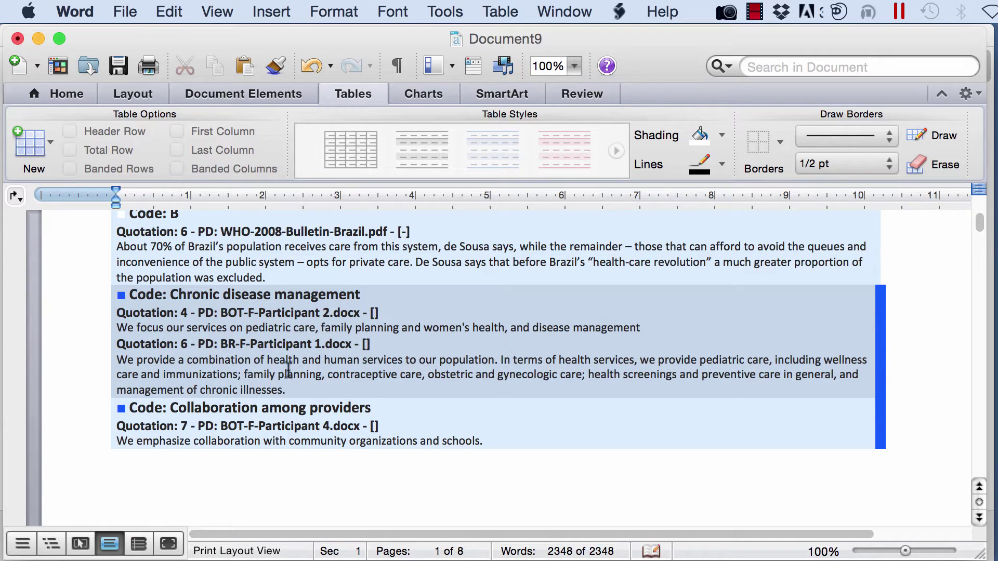
{"action": "scroll", "coordinate": [369, 387], "scroll_direction": "up", "scroll_amount": 10}
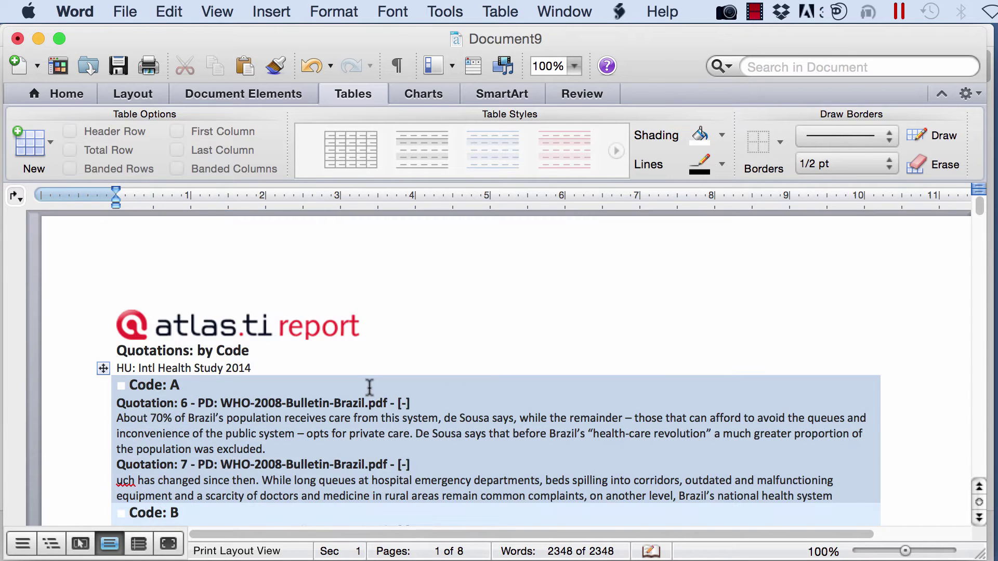
{"action": "scroll", "coordinate": [369, 387], "scroll_direction": "down", "scroll_amount": 2}
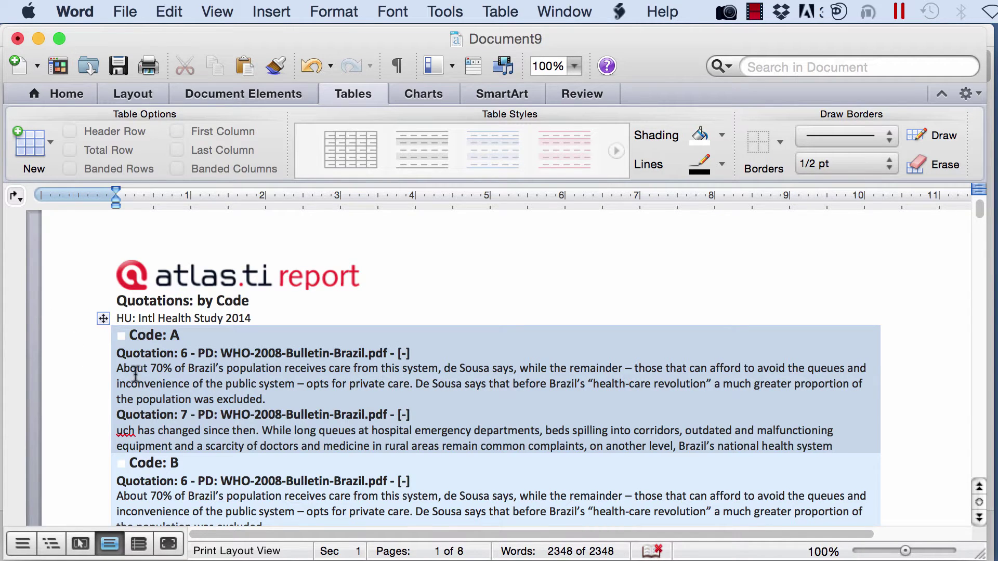
{"action": "scroll", "coordinate": [104, 364], "scroll_direction": "down", "scroll_amount": 2}
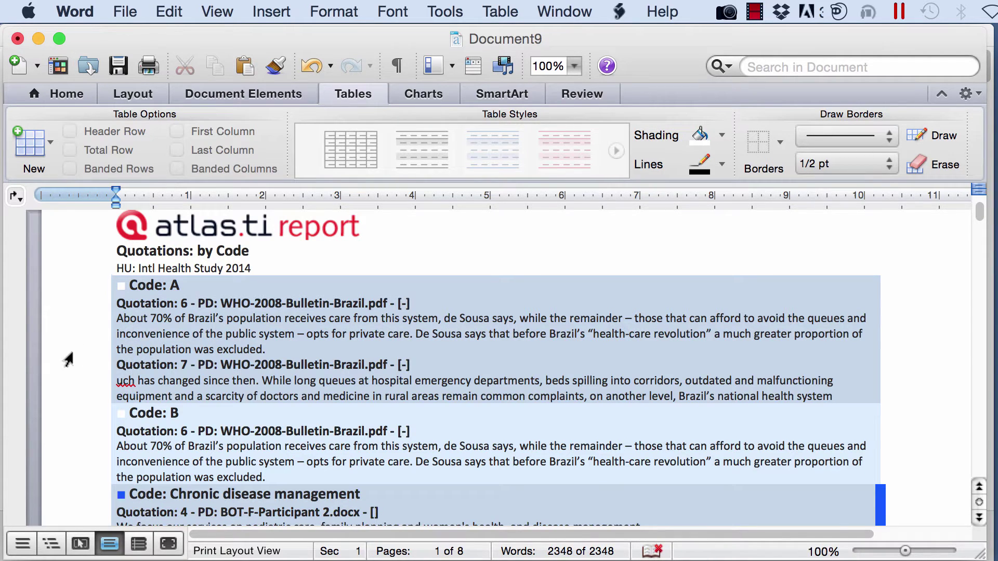
Delete the Code: B and Code: A rows from the pasted table.
{"action": "left_click", "coordinate": [77, 425]}
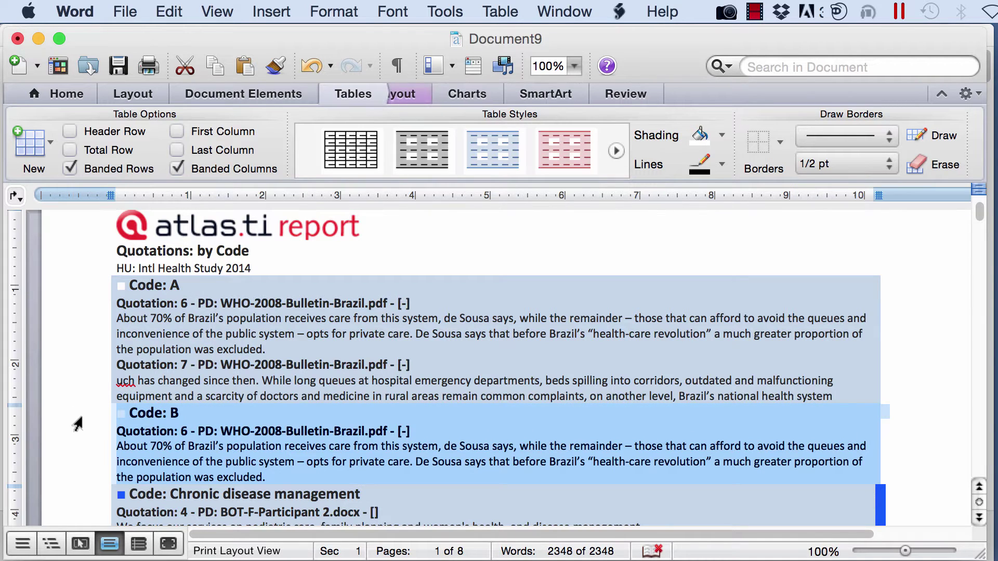
{"action": "right_click", "coordinate": [167, 439]}
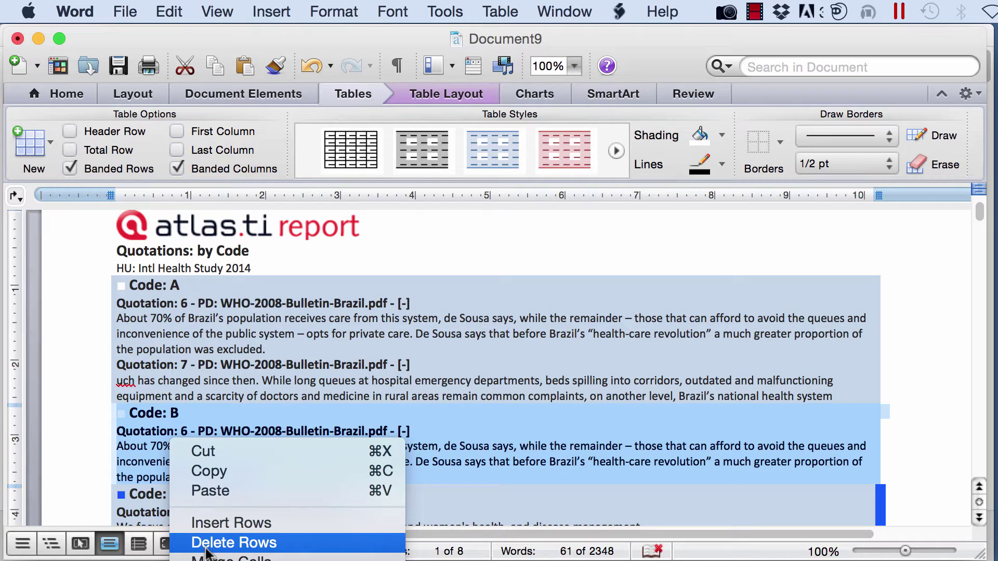
{"action": "left_click", "coordinate": [233, 542]}
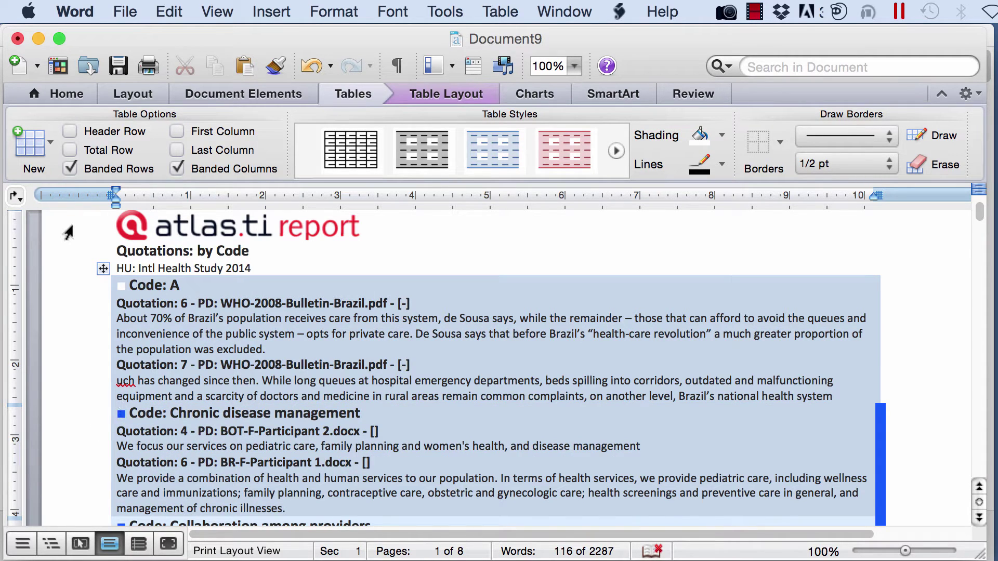
{"action": "left_click", "coordinate": [65, 297]}
{"action": "right_click", "coordinate": [174, 318]}
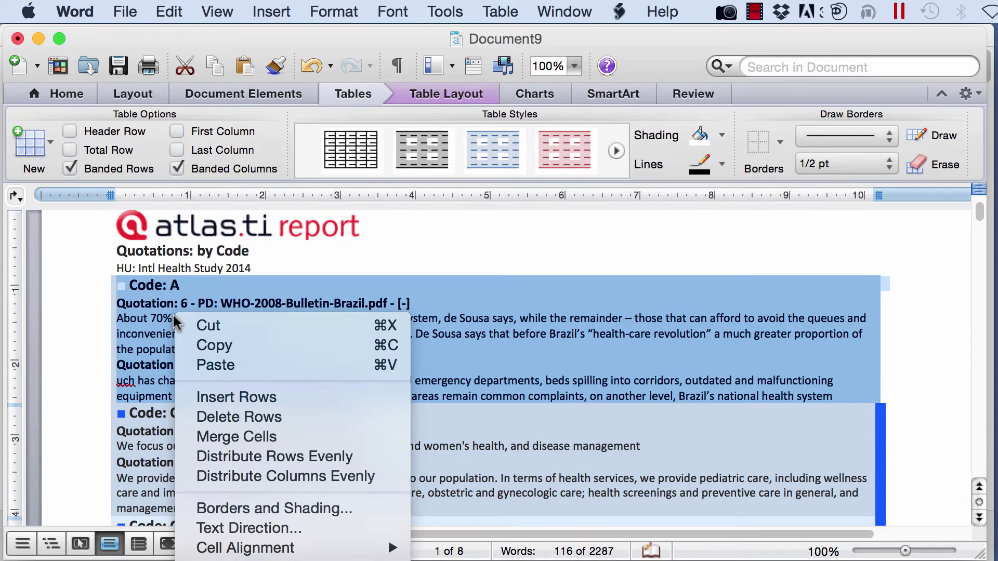
{"action": "left_click", "coordinate": [211, 417]}
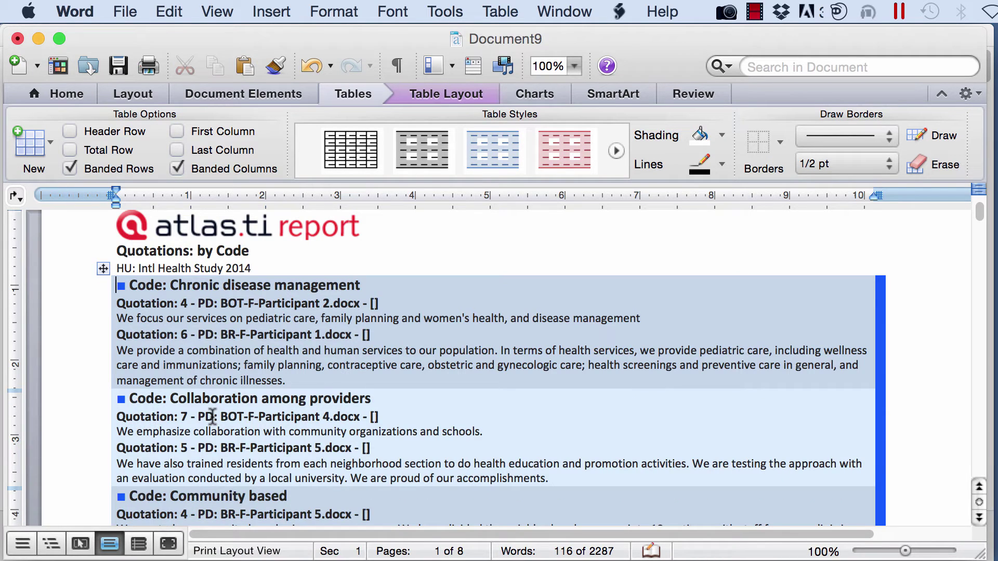
Keep the Word document open by cancelling the close prompt, then minimize Word.
{"action": "scroll", "coordinate": [212, 416], "scroll_direction": "down", "scroll_amount": 2}
{"action": "scroll", "coordinate": [212, 416], "scroll_direction": "down", "scroll_amount": 2}
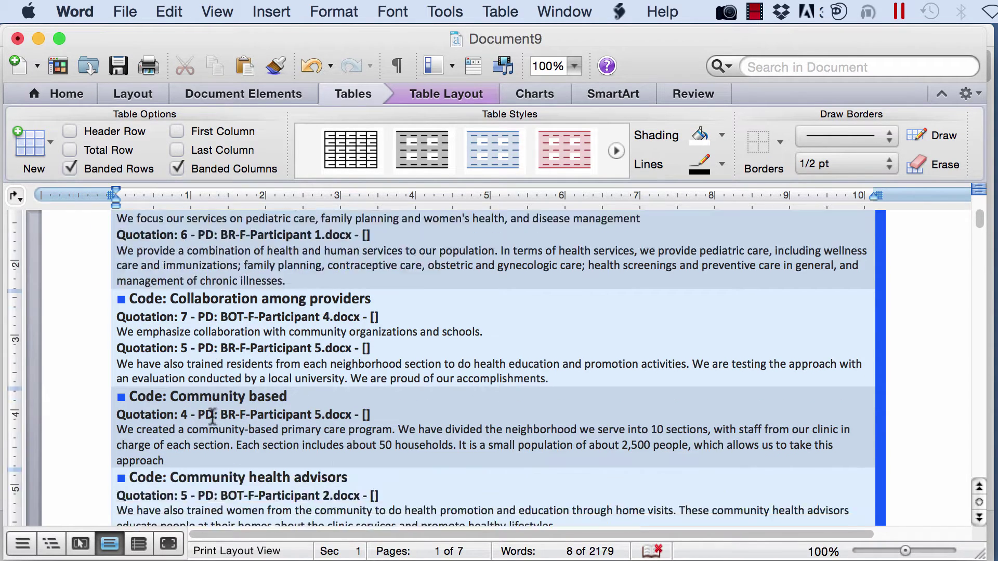
{"action": "scroll", "coordinate": [212, 416], "scroll_direction": "down", "scroll_amount": 5}
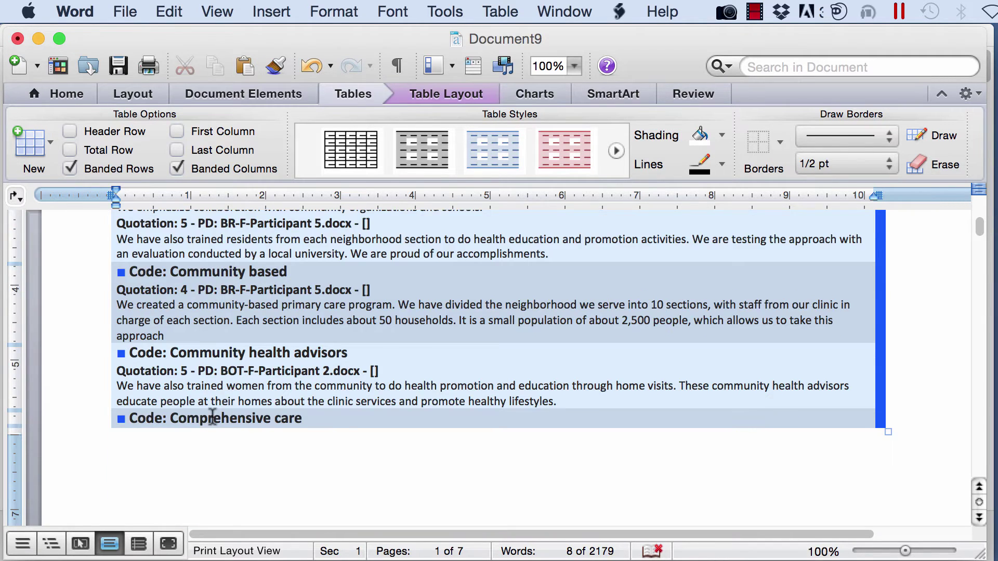
{"action": "scroll", "coordinate": [213, 416], "scroll_direction": "up", "scroll_amount": 10}
{"action": "left_click", "coordinate": [17, 38]}
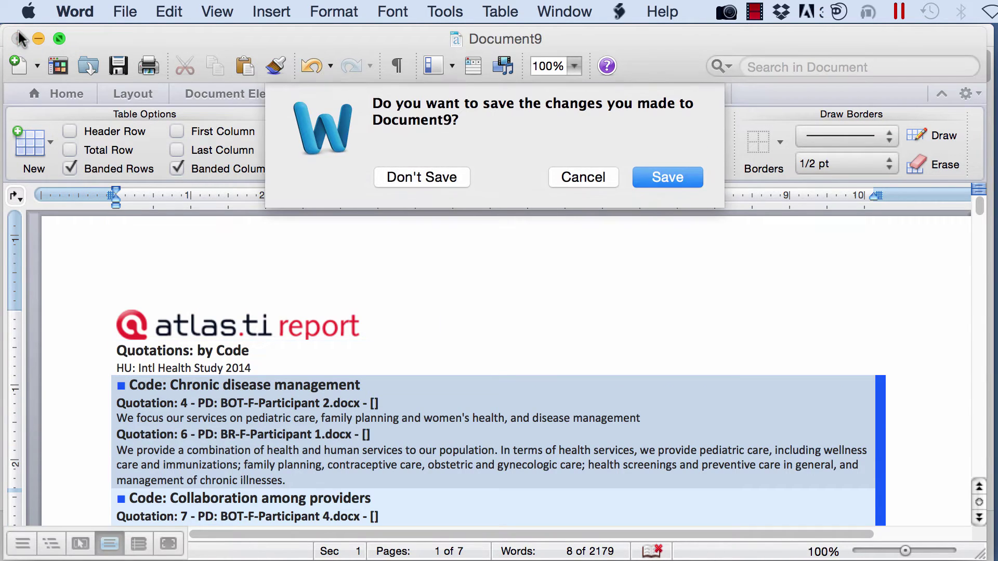
{"action": "left_click", "coordinate": [572, 179]}
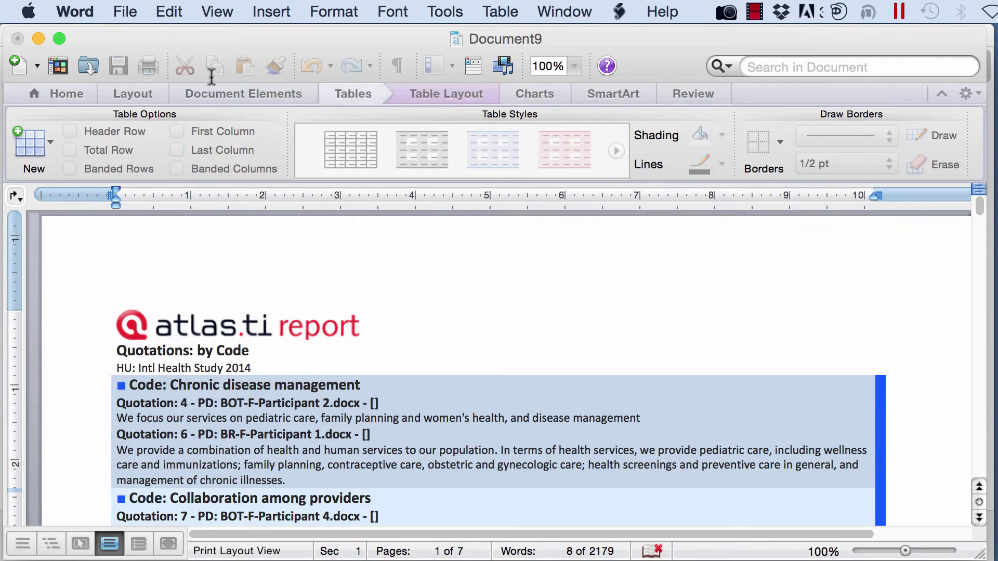
{"action": "left_click", "coordinate": [38, 36]}
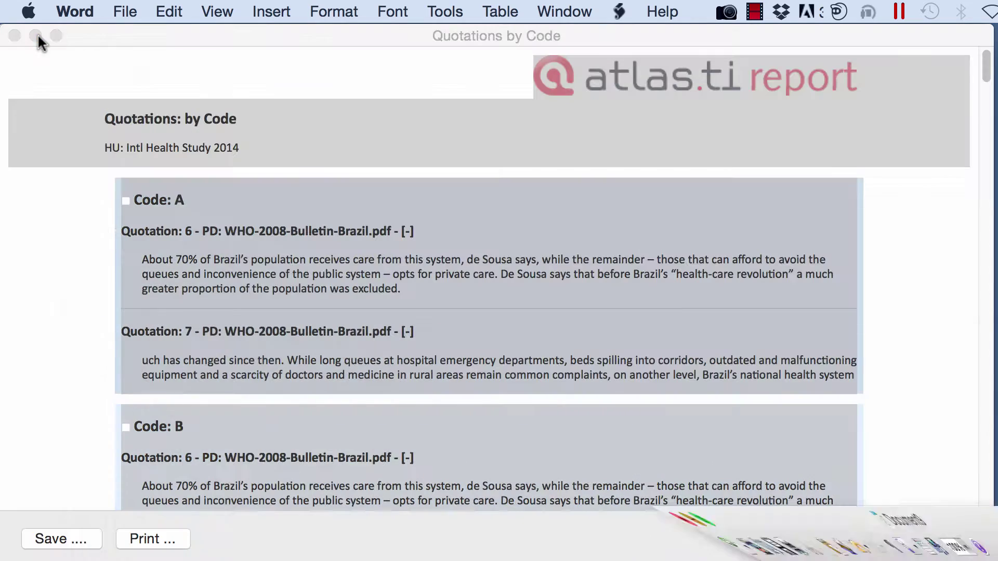
Close Quotations by Code, open the With Comments version, and highlight Chronic disease management's comment.
{"action": "left_click", "coordinate": [939, 538]}
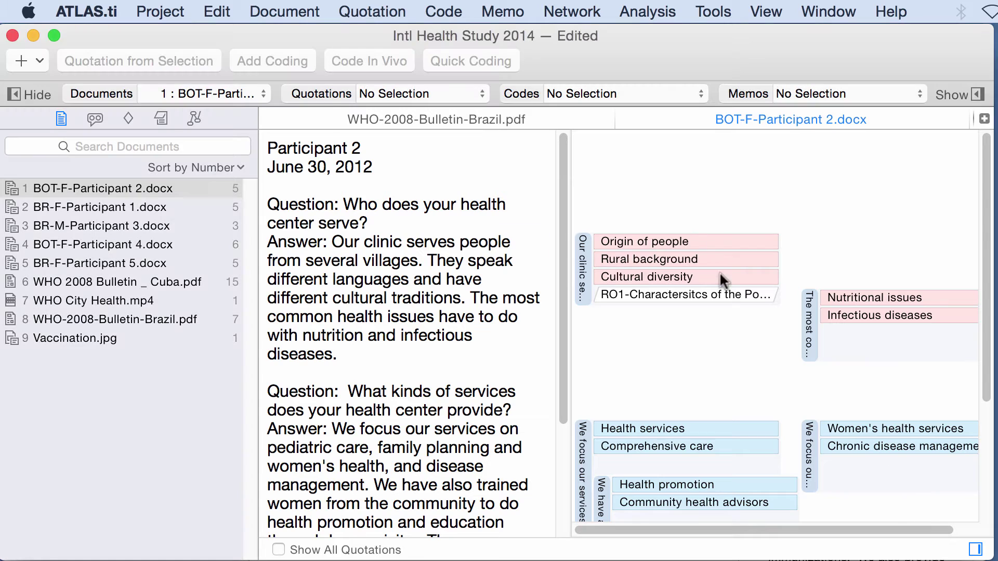
{"action": "left_click", "coordinate": [363, 12]}
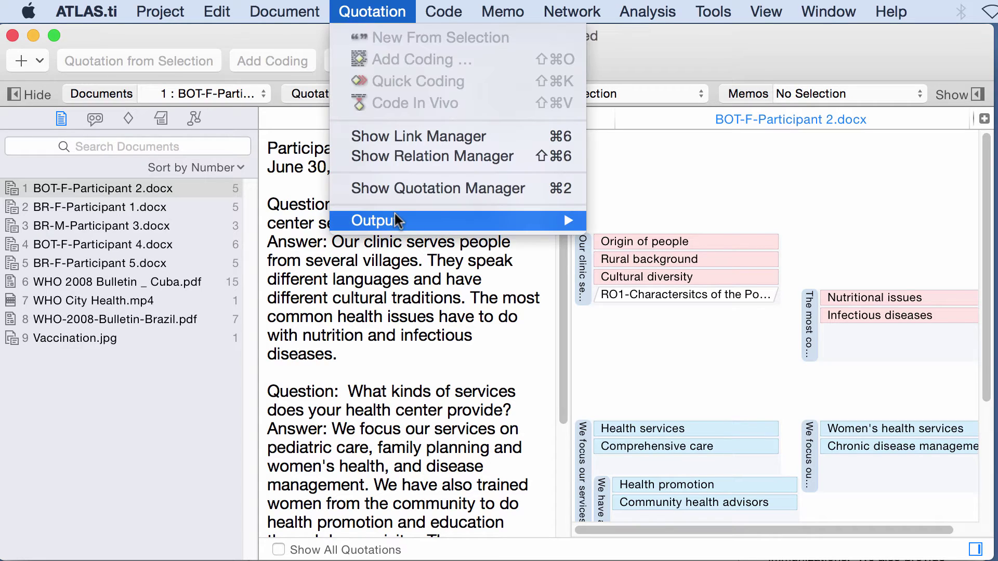
{"action": "mouse_move", "coordinate": [540, 222]}
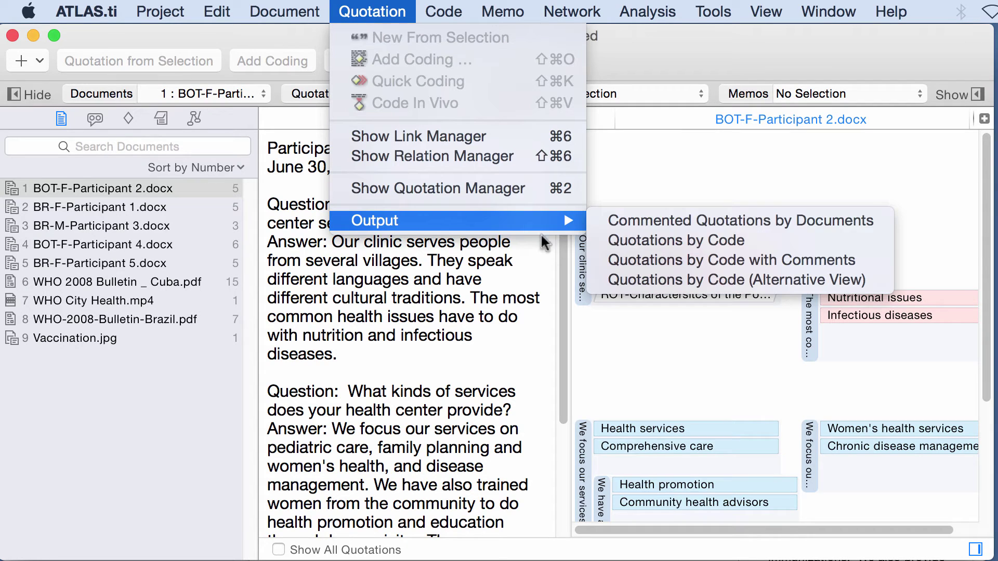
{"action": "left_click", "coordinate": [659, 263]}
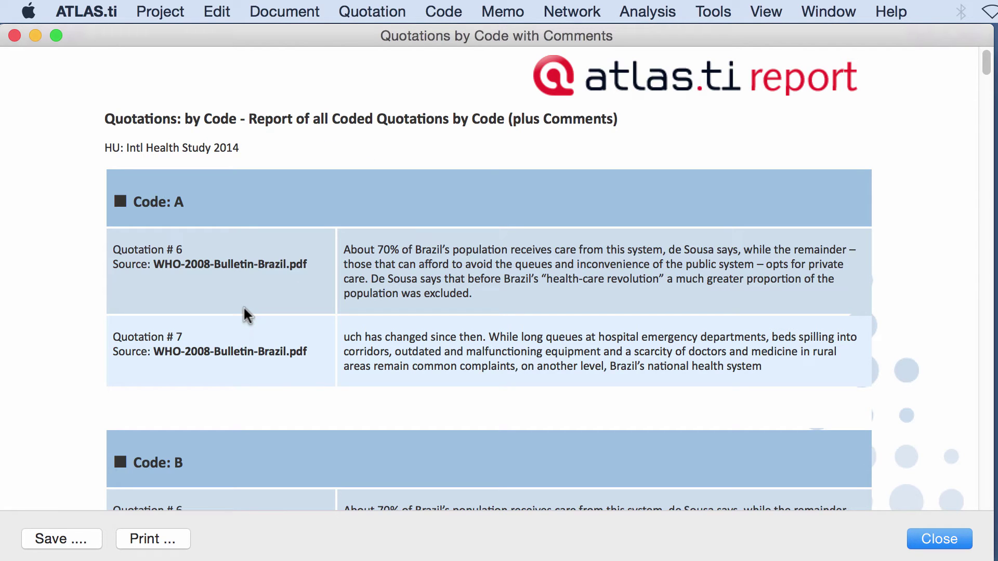
{"action": "scroll", "coordinate": [245, 308], "scroll_direction": "down", "scroll_amount": 10}
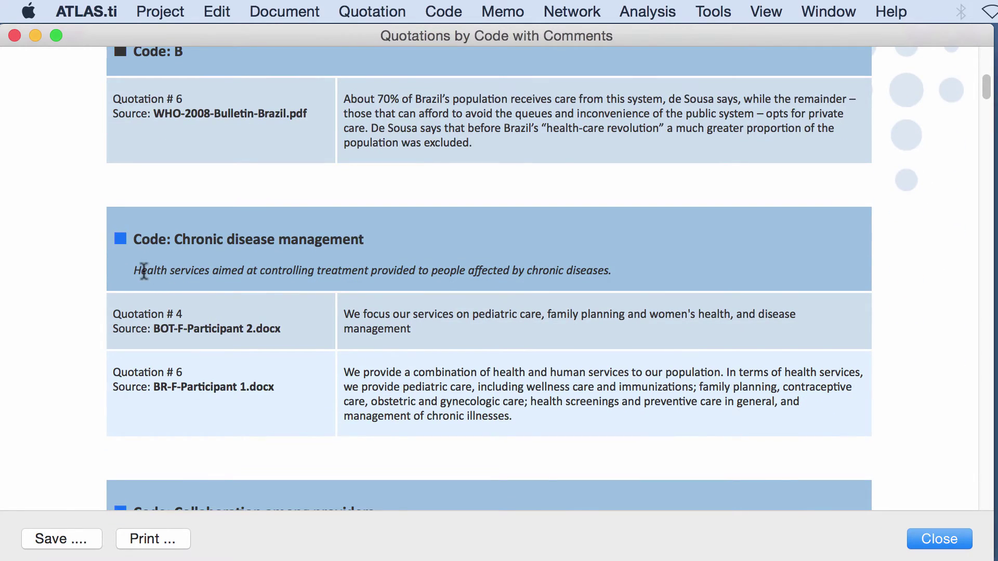
{"action": "left_click_drag", "start_coordinate": [137, 270], "coordinate": [618, 270]}
Close the comments report and open Quotations by Code (Alternative View).
{"action": "left_click", "coordinate": [14, 35]}
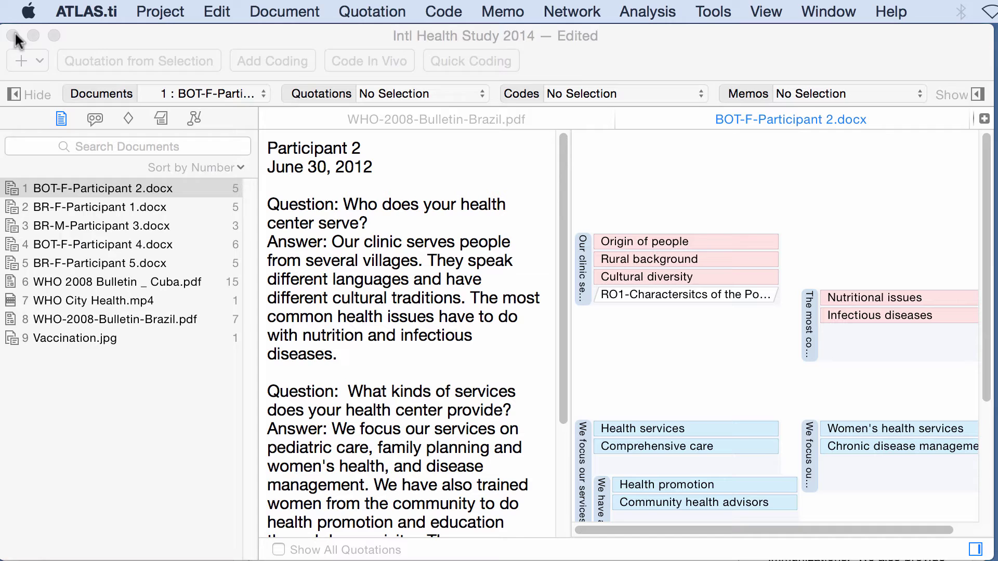
{"action": "left_click", "coordinate": [372, 12]}
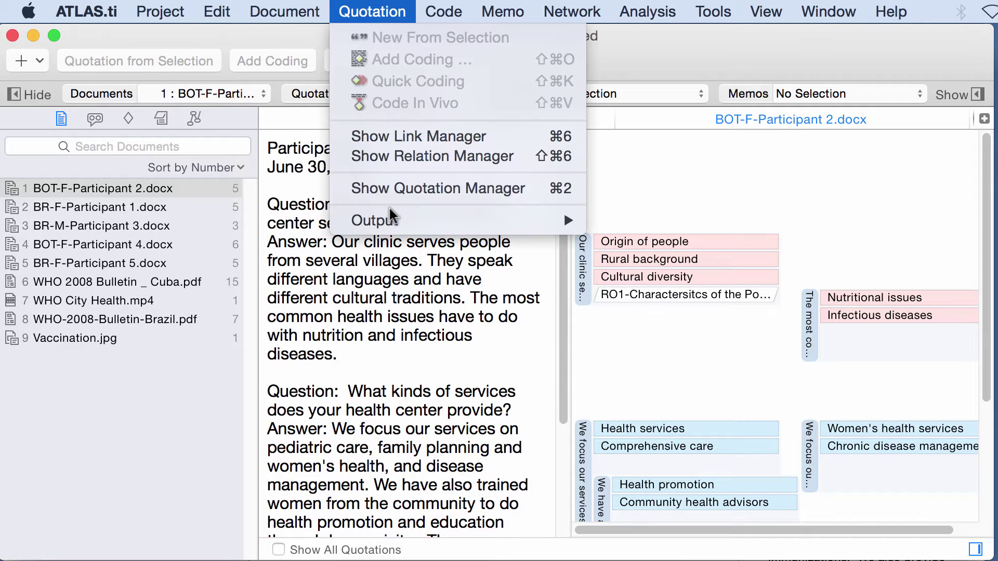
{"action": "mouse_move", "coordinate": [390, 218]}
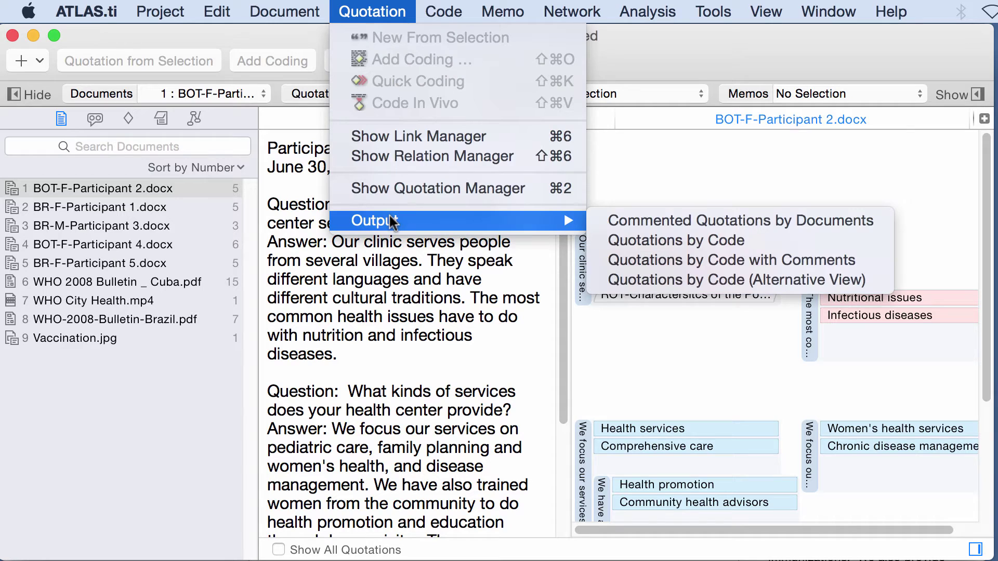
{"action": "left_click", "coordinate": [665, 285]}
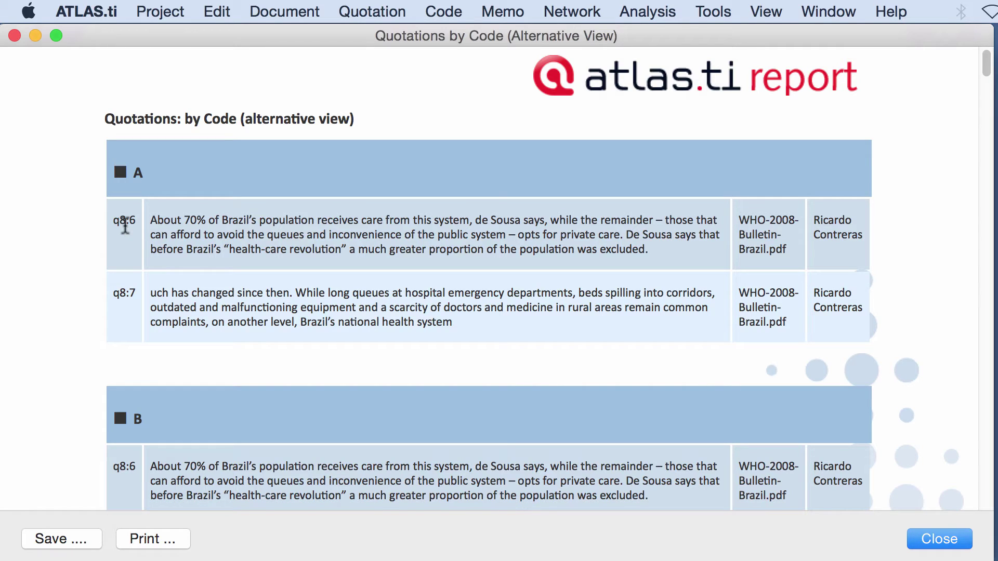
Inspect the q8:6 quotation, its WHO-2008-Bulletin-Brazil.pdf source and author cells, then close the report.
{"action": "left_click_drag", "start_coordinate": [149, 220], "coordinate": [674, 256]}
{"action": "left_click_drag", "start_coordinate": [738, 217], "coordinate": [796, 250]}
{"action": "left_click_drag", "start_coordinate": [820, 219], "coordinate": [856, 250]}
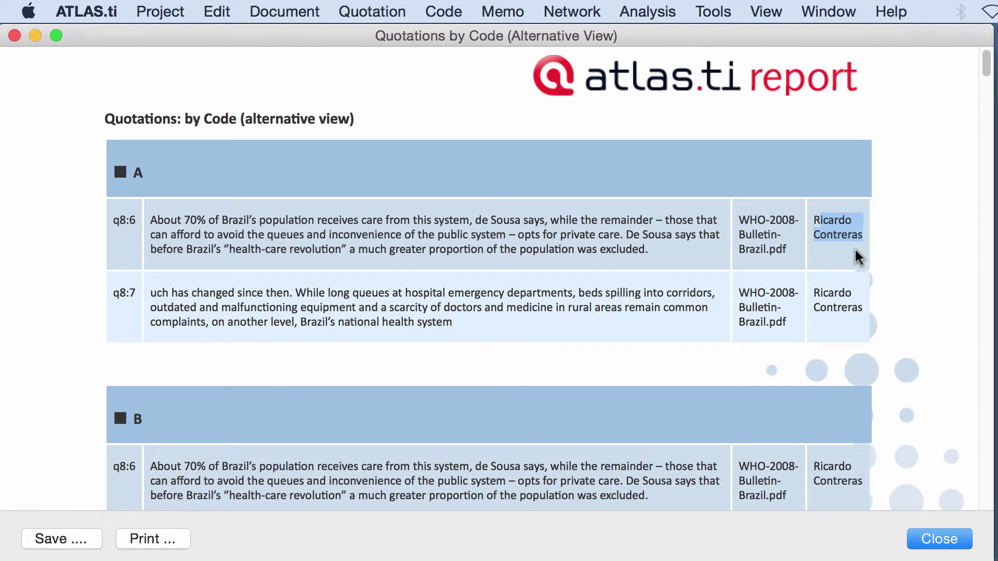
{"action": "scroll", "coordinate": [747, 342], "scroll_direction": "down", "scroll_amount": 10}
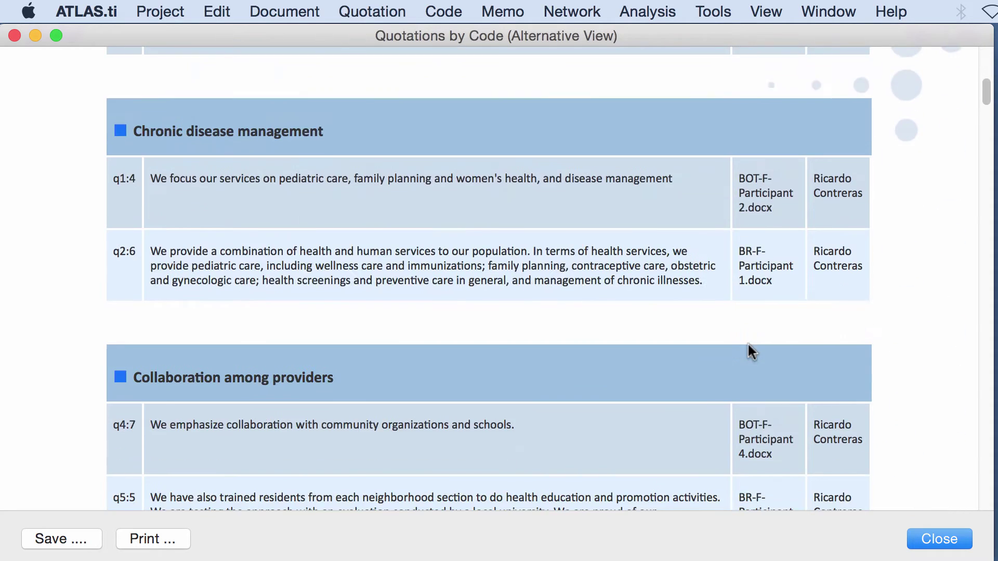
{"action": "scroll", "coordinate": [747, 342], "scroll_direction": "down", "scroll_amount": 5}
{"action": "scroll", "coordinate": [747, 342], "scroll_direction": "up", "scroll_amount": 20}
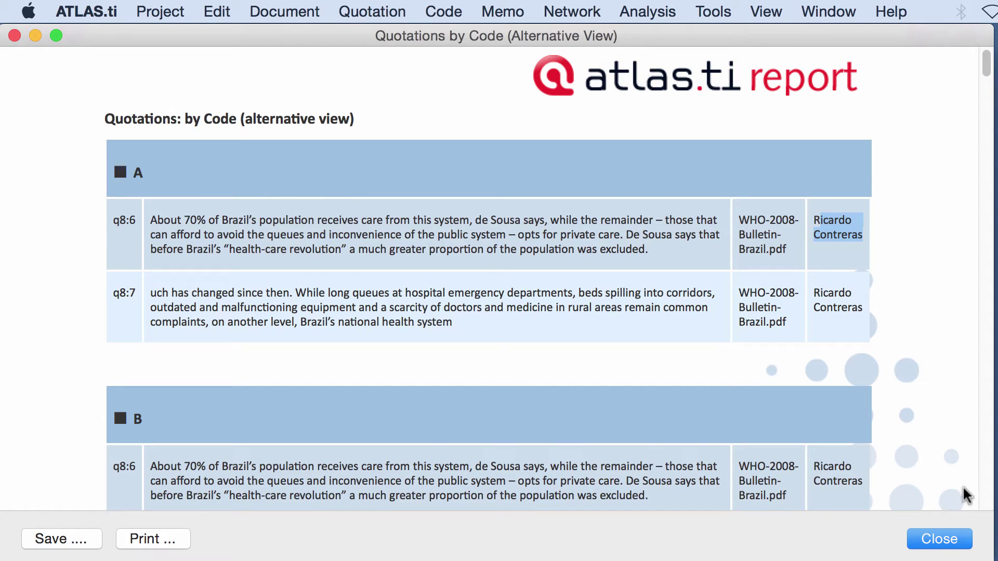
{"action": "left_click", "coordinate": [949, 531]}
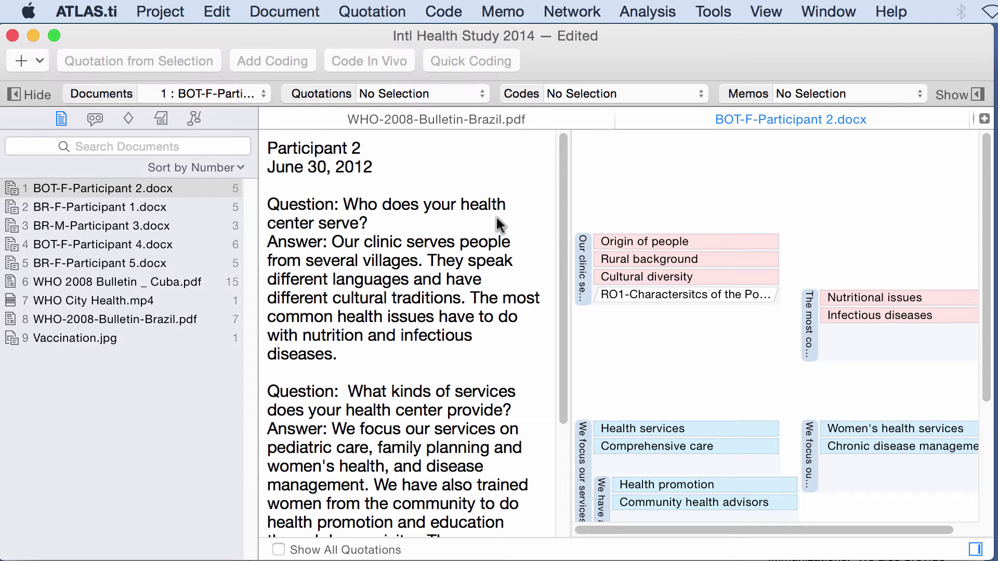
Generate the Codebook report listing 31 codes from the Code output options.
{"action": "left_click", "coordinate": [455, 12]}
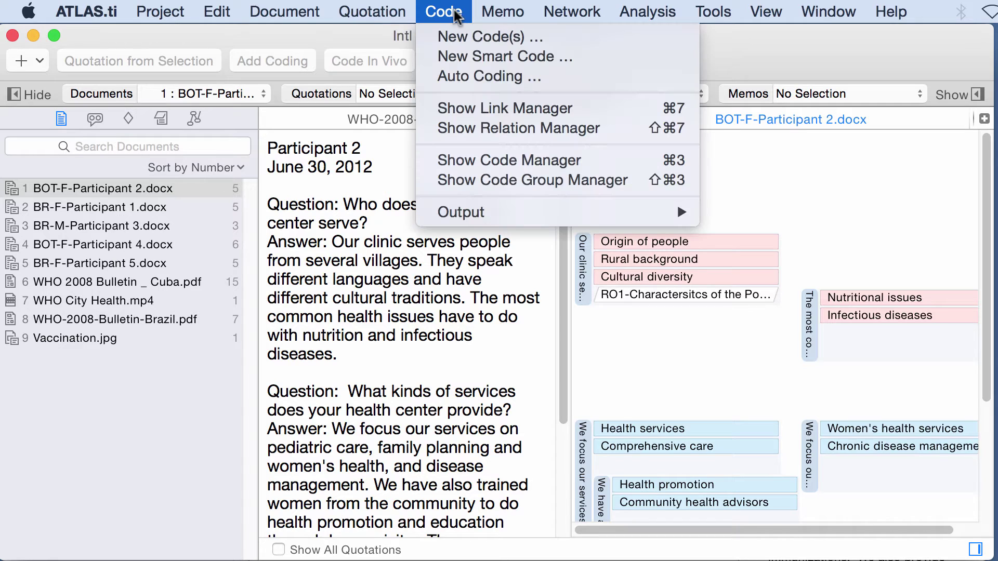
{"action": "mouse_move", "coordinate": [676, 212]}
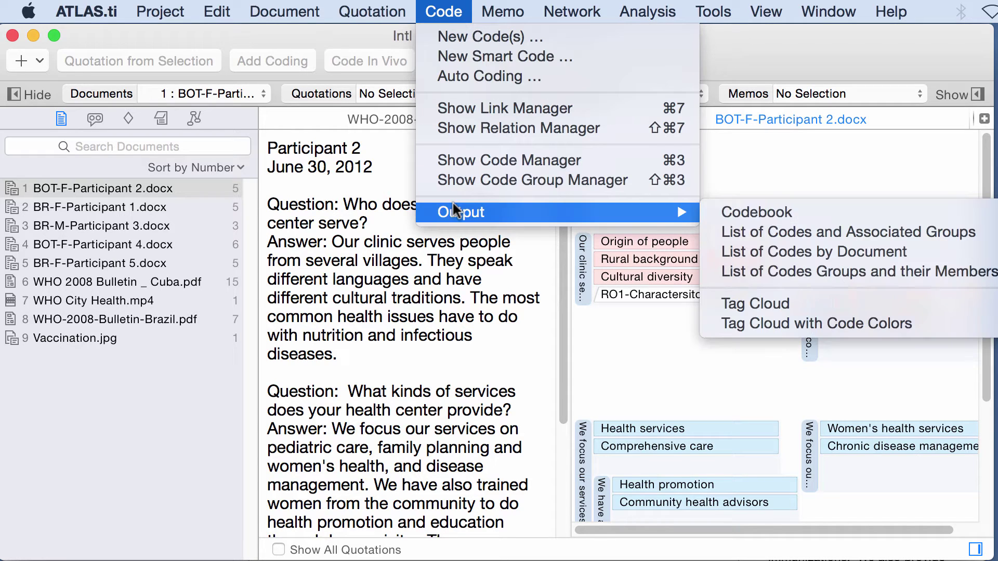
{"action": "left_click", "coordinate": [766, 213]}
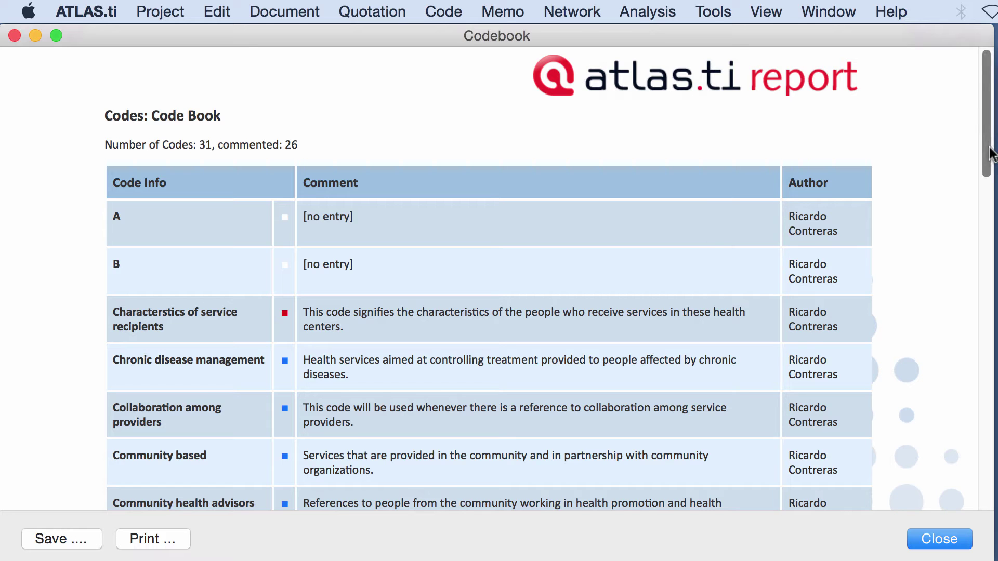
{"action": "mouse_move", "coordinate": [990, 148]}
{"action": "left_mouse_down"}
{"action": "mouse_move", "coordinate": [977, 318]}
{"action": "mouse_move", "coordinate": [987, 457]}
{"action": "mouse_move", "coordinate": [987, 123]}
{"action": "mouse_move", "coordinate": [981, 135]}
{"action": "left_mouse_up"}
Select the entire Codebook report and copy it.
{"action": "left_click", "coordinate": [218, 14]}
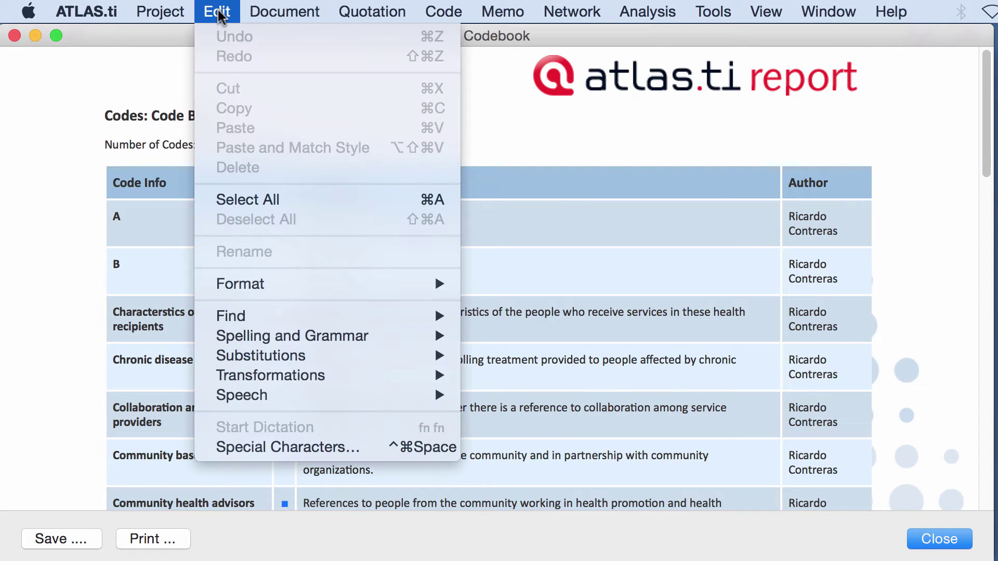
{"action": "left_click", "coordinate": [239, 201]}
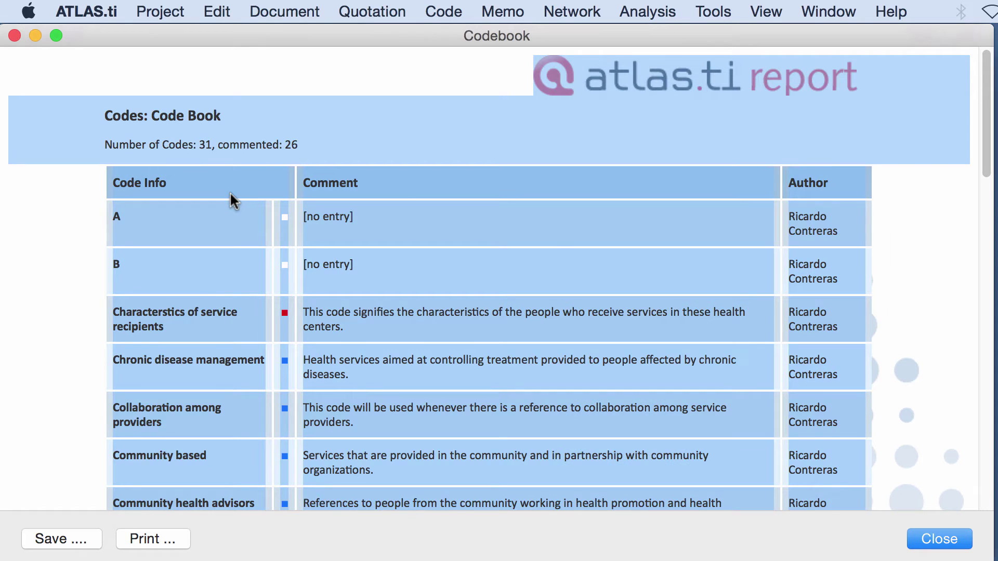
{"action": "right_click", "coordinate": [232, 189]}
{"action": "left_click", "coordinate": [251, 247]}
In Word, replace the old report content with the pasted codebook table.
{"action": "key", "text": "super+Tab"}
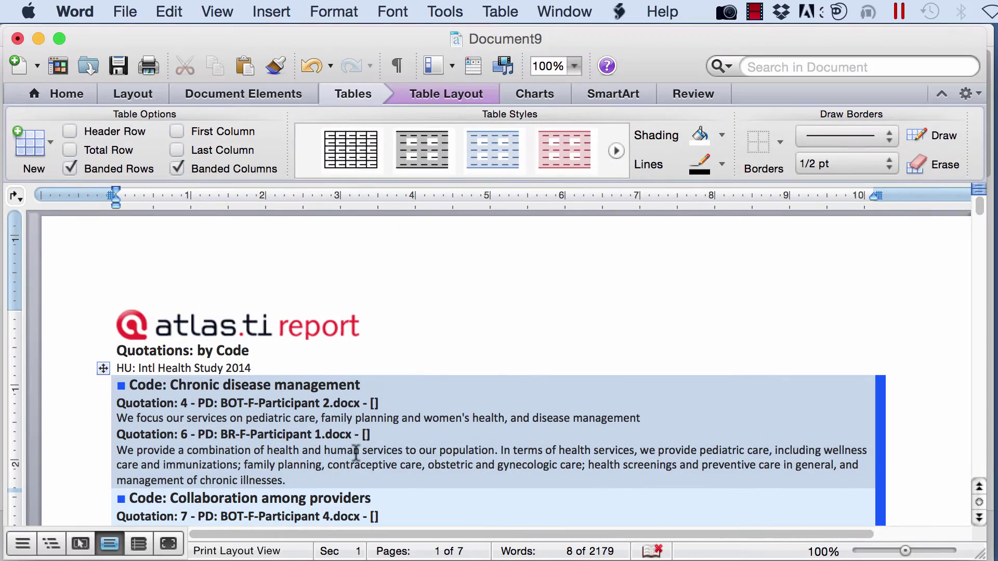
{"action": "left_click_drag", "start_coordinate": [72, 300], "coordinate": [155, 525]}
{"action": "key", "text": "BackSpace"}
{"action": "right_click", "coordinate": [272, 300]}
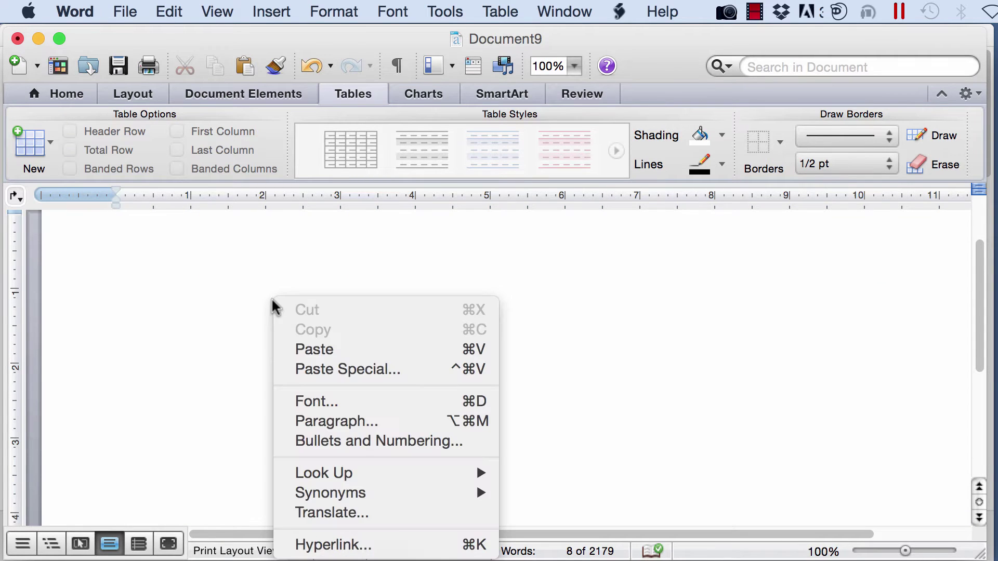
{"action": "left_click", "coordinate": [318, 349]}
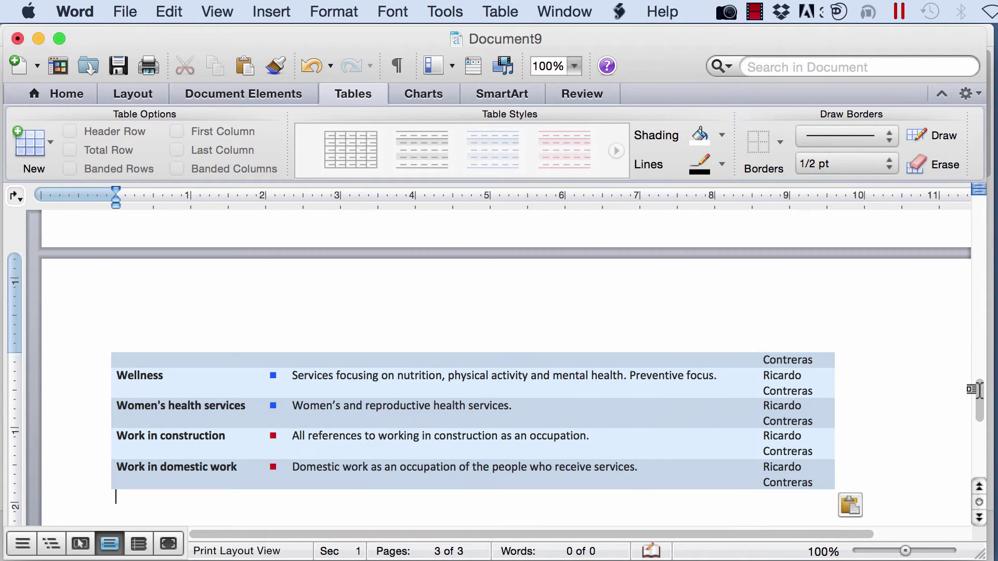
Delete the Author column and the empty rows A and B from the table.
{"action": "left_click_drag", "start_coordinate": [976, 400], "coordinate": [985, 202]}
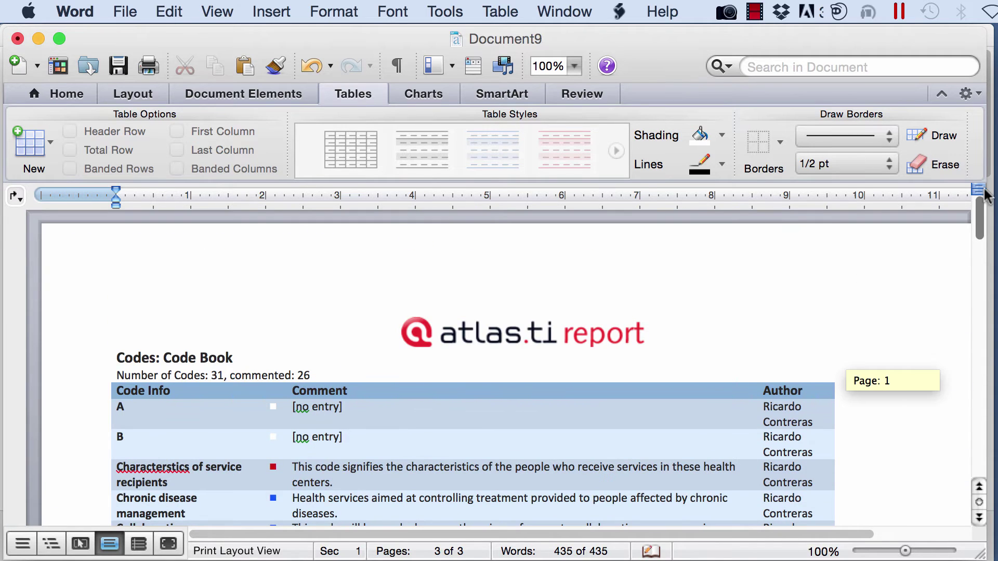
{"action": "left_click", "coordinate": [799, 380]}
{"action": "right_click", "coordinate": [800, 380]}
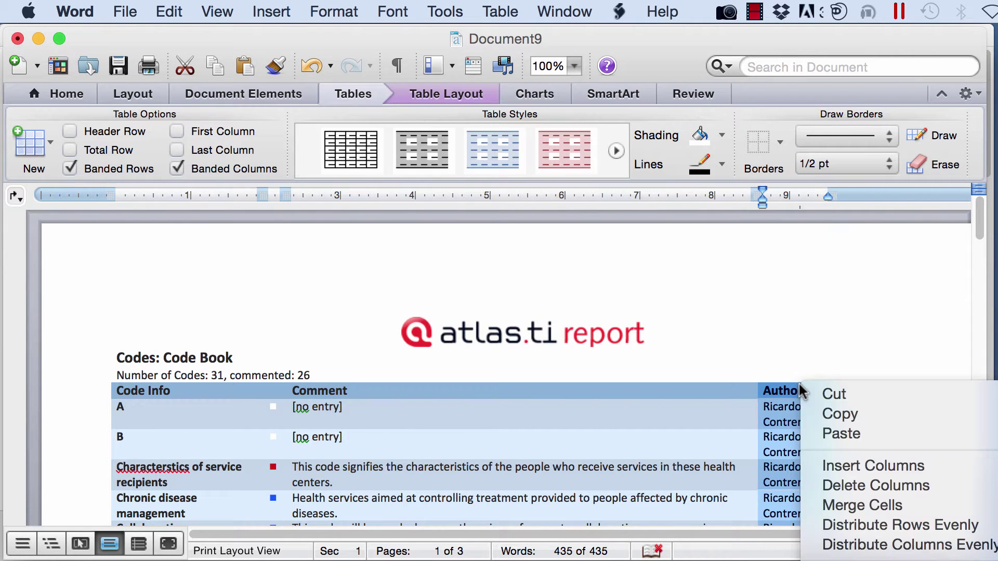
{"action": "left_click", "coordinate": [842, 486]}
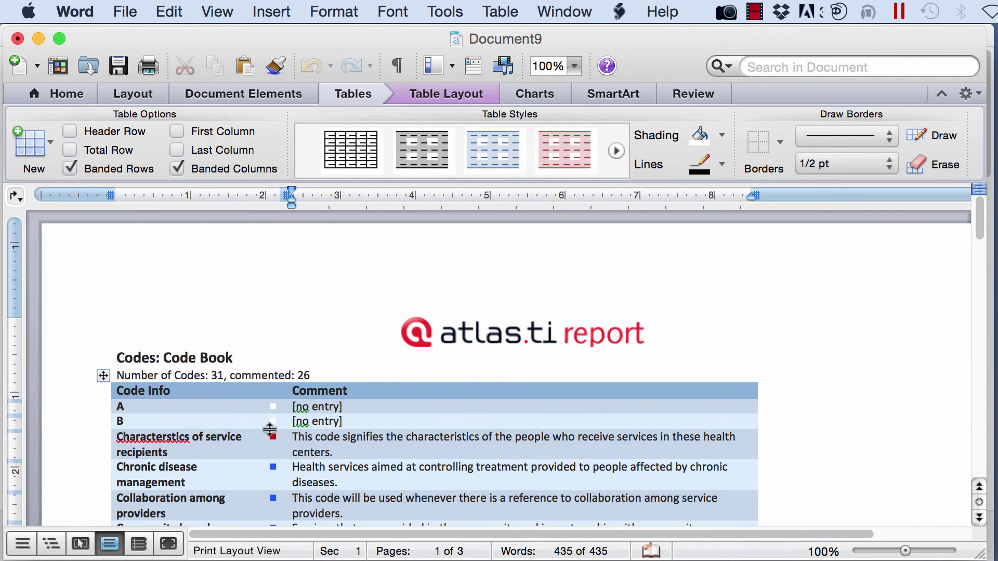
{"action": "left_click_drag", "start_coordinate": [101, 407], "coordinate": [147, 425]}
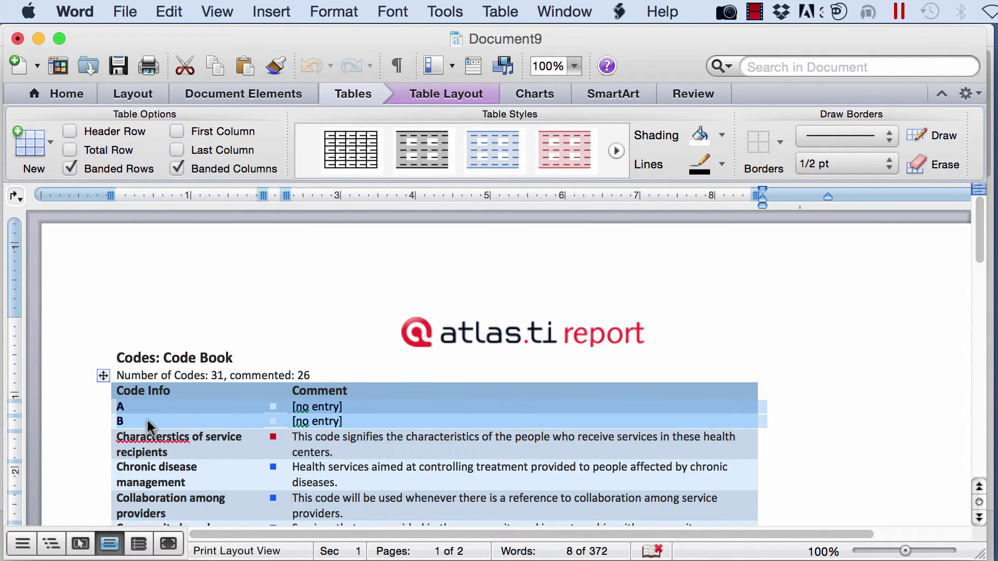
{"action": "right_click", "coordinate": [157, 419]}
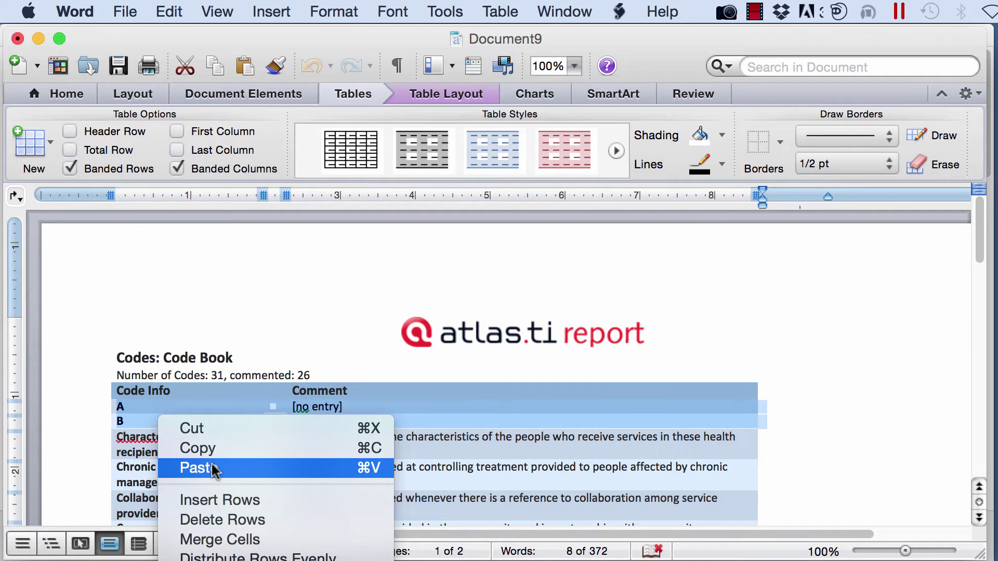
{"action": "left_click", "coordinate": [217, 520]}
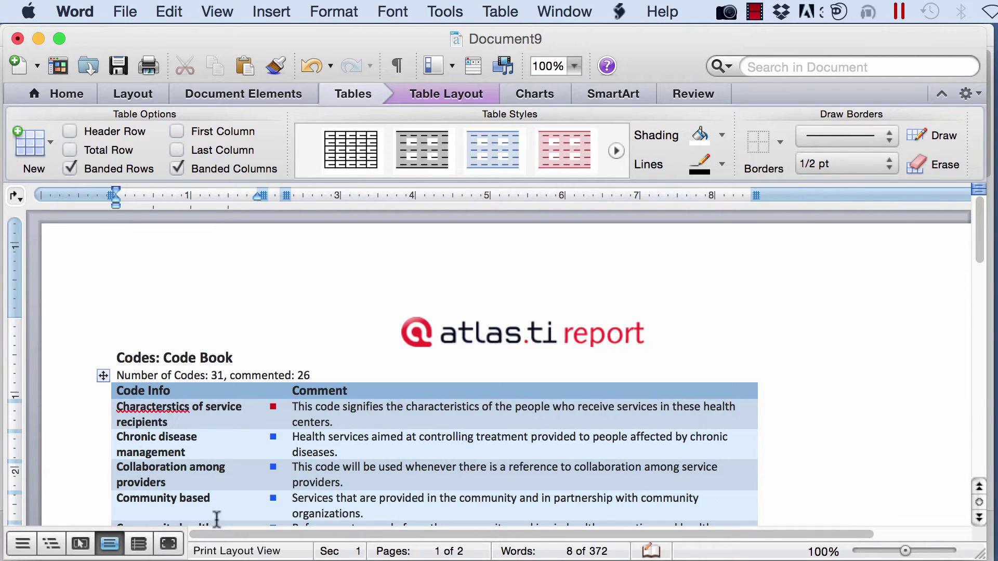
Correct 'Characterstics' to 'Characteristics' and delete the atlas.ti logo line.
{"action": "left_click", "coordinate": [168, 407]}
{"action": "type", "text": "i"}
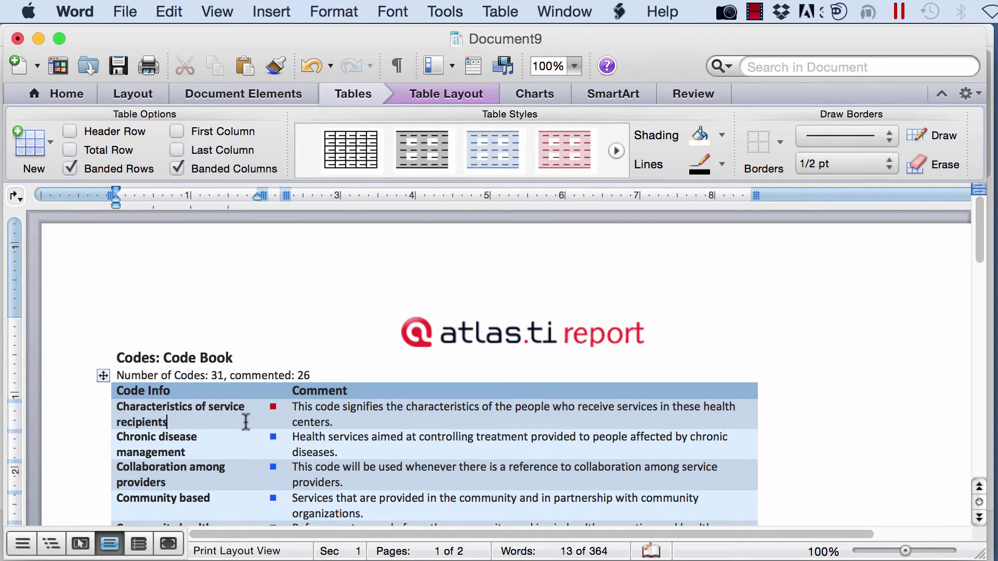
{"action": "left_click", "coordinate": [70, 335]}
{"action": "key", "text": "BackSpace"}
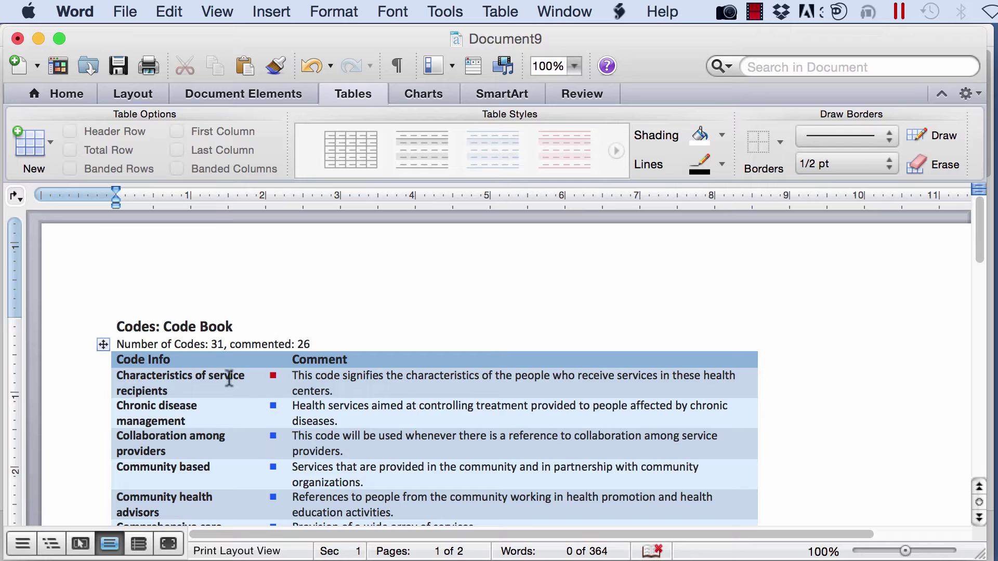
Apply the plain grid table style after trying red, blue and grey styles.
{"action": "left_click", "coordinate": [243, 393]}
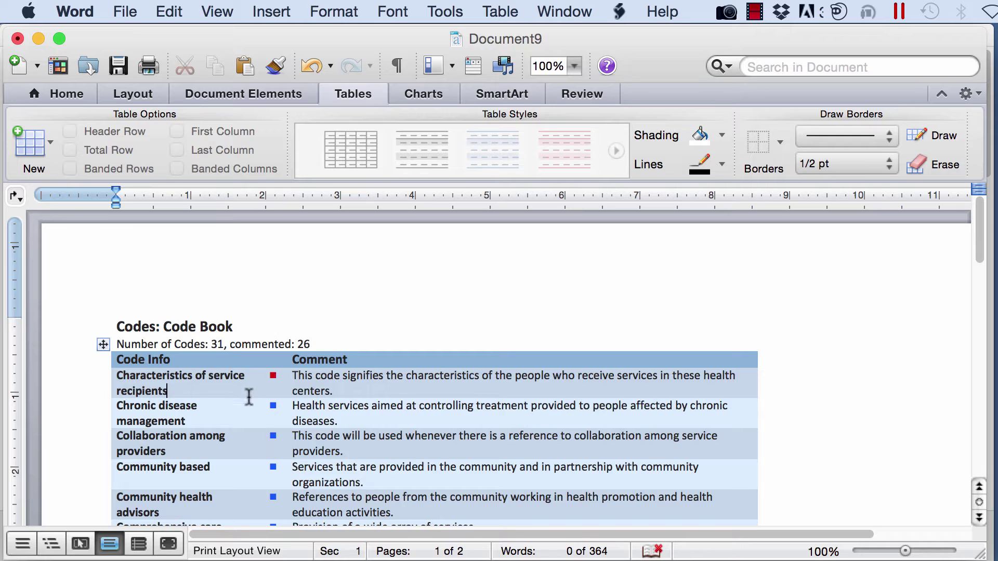
{"action": "left_click", "coordinate": [164, 400]}
{"action": "left_click", "coordinate": [331, 167]}
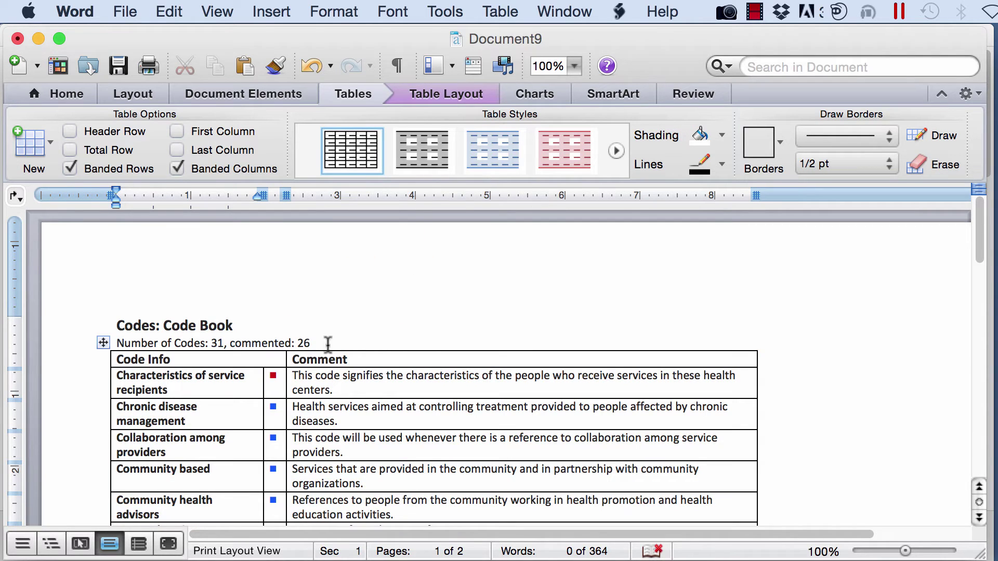
{"action": "left_click", "coordinate": [570, 151]}
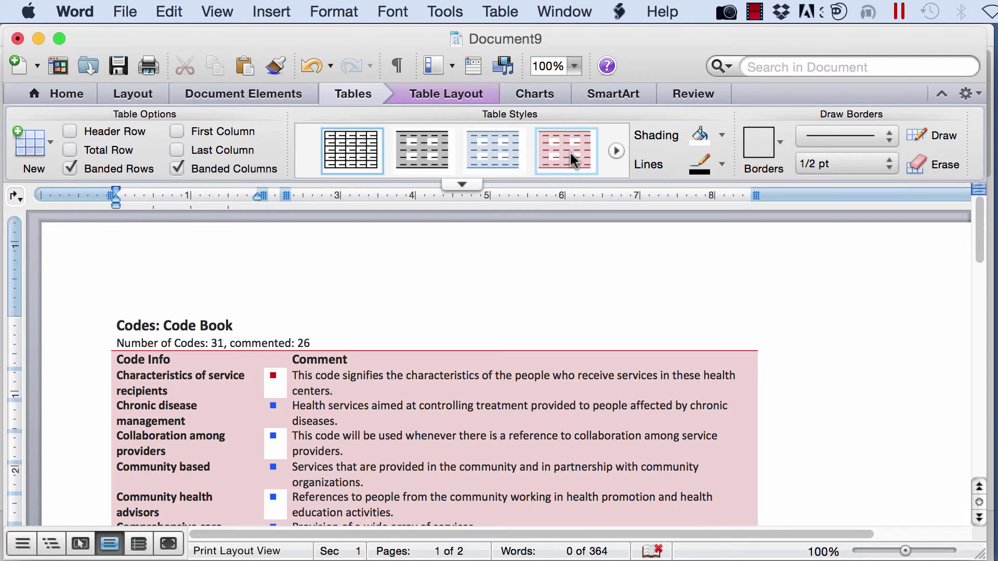
{"action": "left_click", "coordinate": [493, 152]}
{"action": "left_click", "coordinate": [444, 146]}
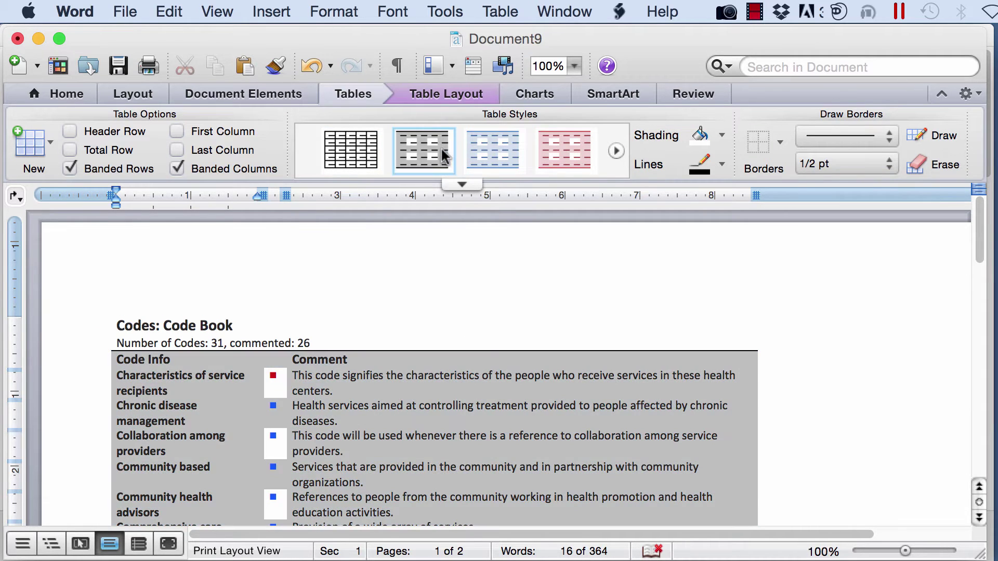
{"action": "left_click", "coordinate": [358, 148]}
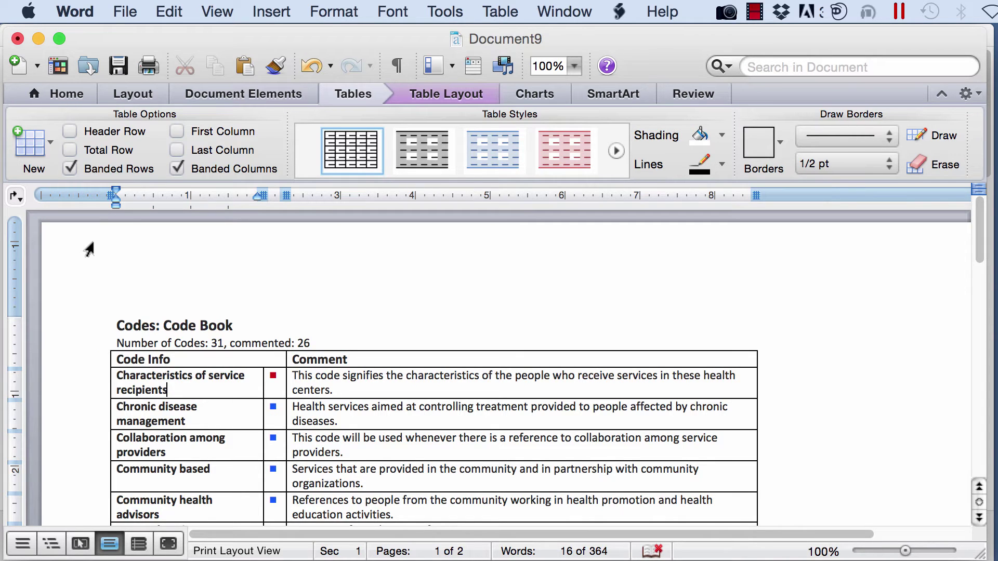
Minimize Word, close the Codebook, preview List of Codes and Associated Groups, then reopen Code output reports.
{"action": "left_click", "coordinate": [39, 39]}
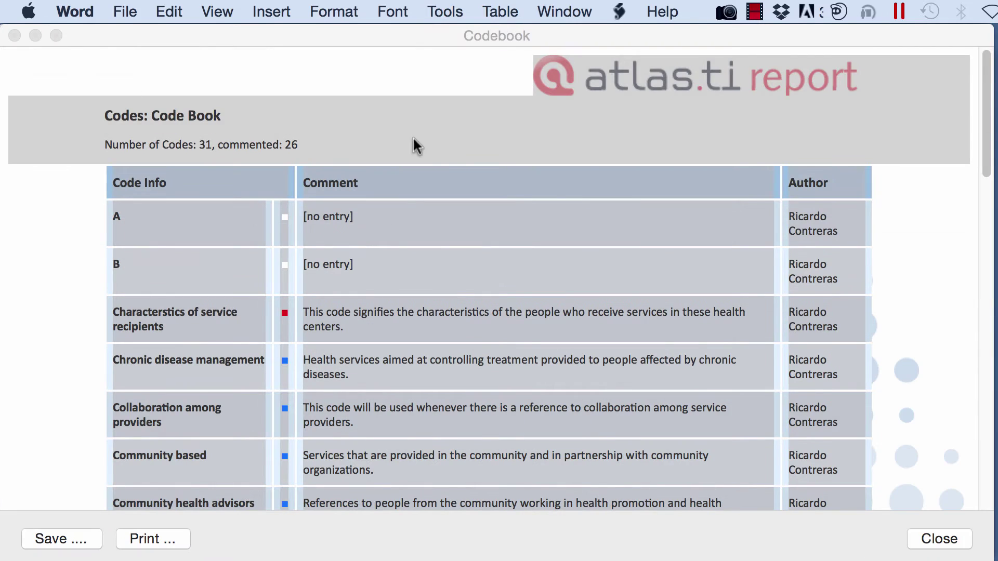
{"action": "left_click", "coordinate": [927, 538]}
{"action": "left_click", "coordinate": [443, 11]}
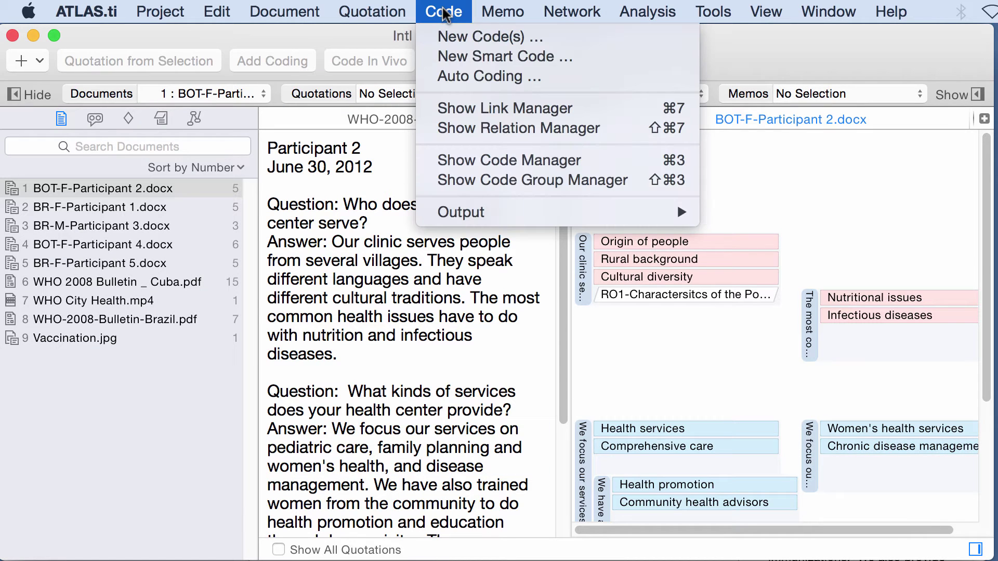
{"action": "mouse_move", "coordinate": [468, 213]}
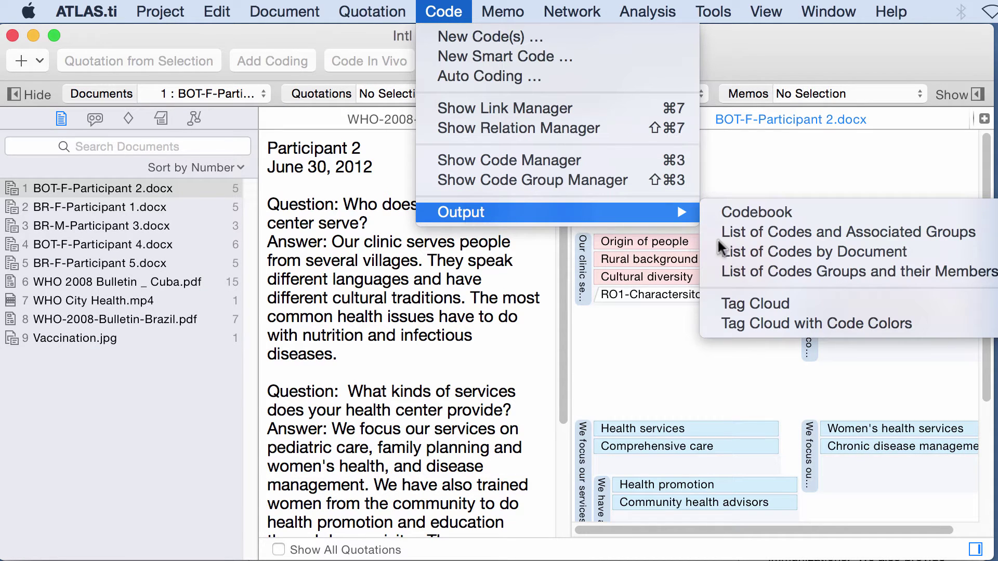
{"action": "left_click", "coordinate": [797, 237]}
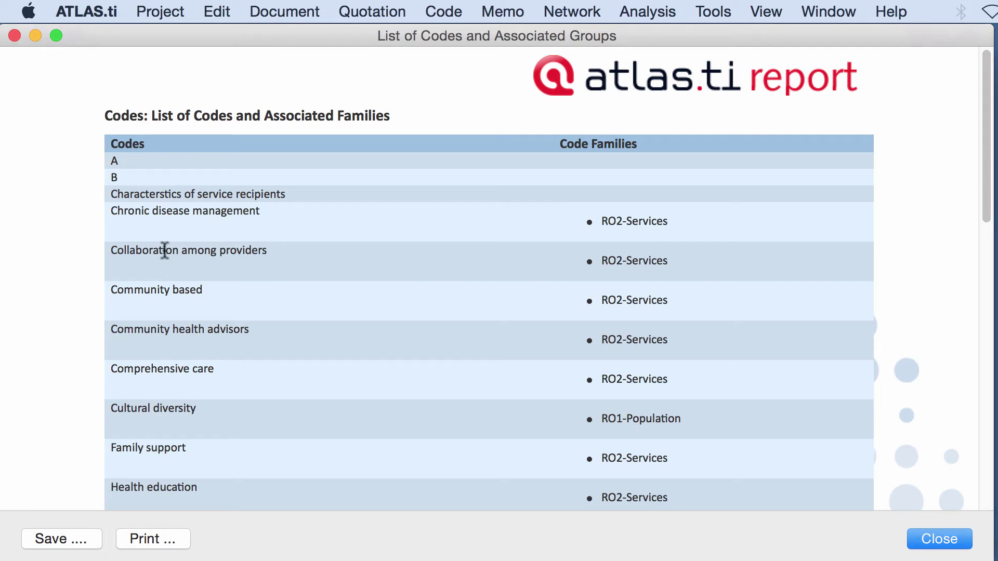
{"action": "left_click", "coordinate": [935, 539]}
{"action": "left_click", "coordinate": [443, 12]}
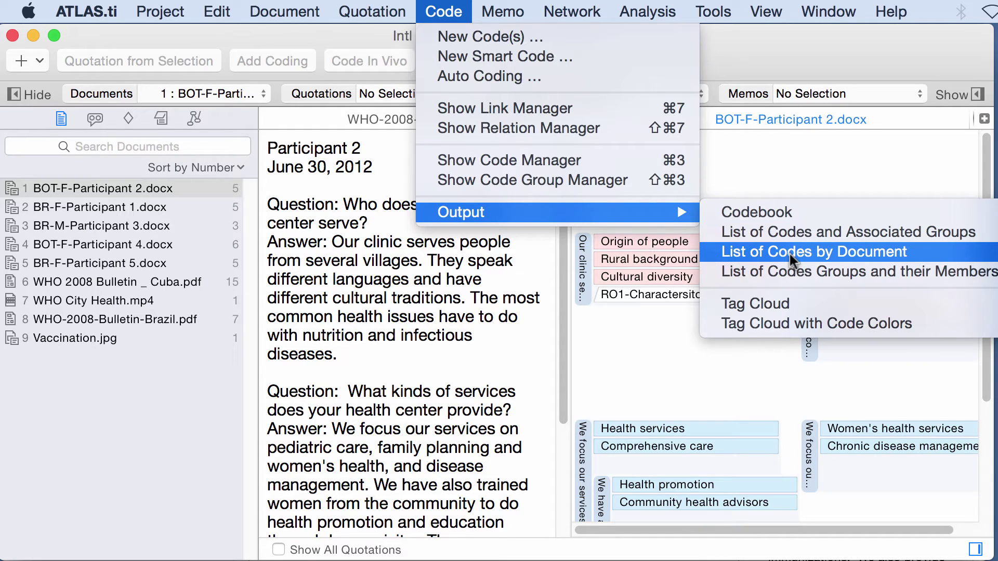
Preview the List of Codes by Document report, highlighting the first document's name, then close it.
{"action": "left_click", "coordinate": [790, 254]}
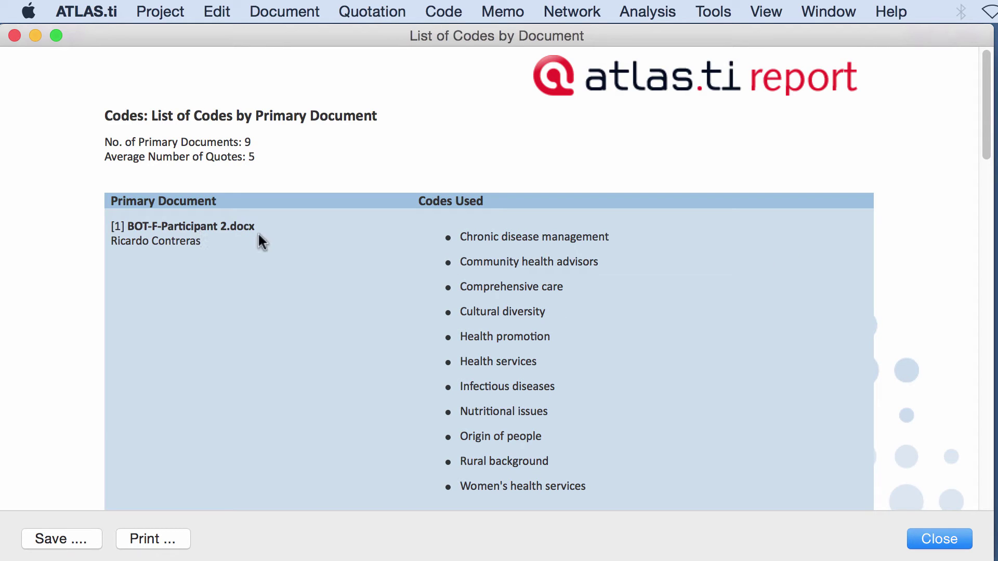
{"action": "left_click_drag", "start_coordinate": [215, 240], "coordinate": [112, 229]}
{"action": "left_click", "coordinate": [208, 225]}
{"action": "left_click_drag", "start_coordinate": [263, 225], "coordinate": [111, 224]}
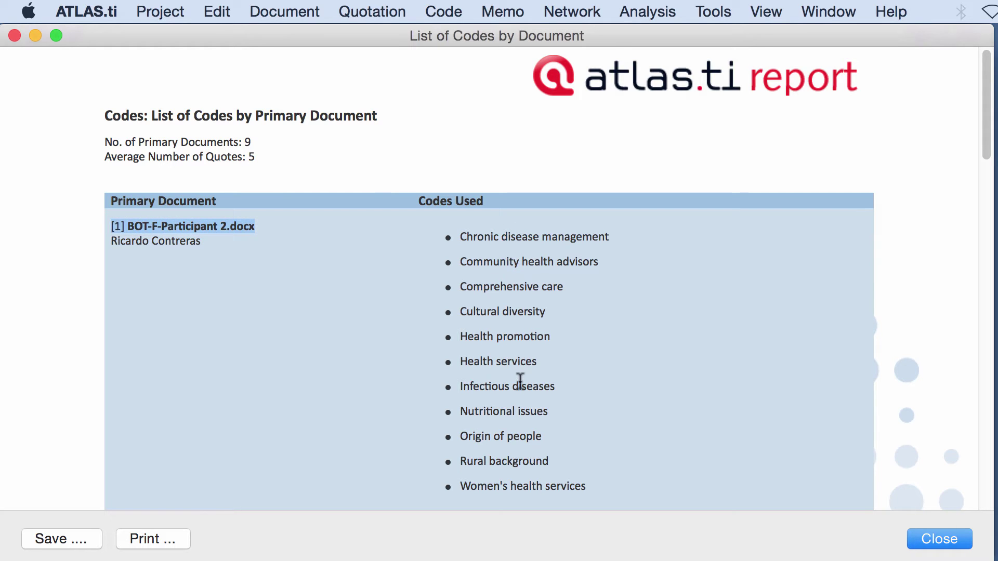
{"action": "scroll", "coordinate": [519, 394], "scroll_direction": "down", "scroll_amount": 4}
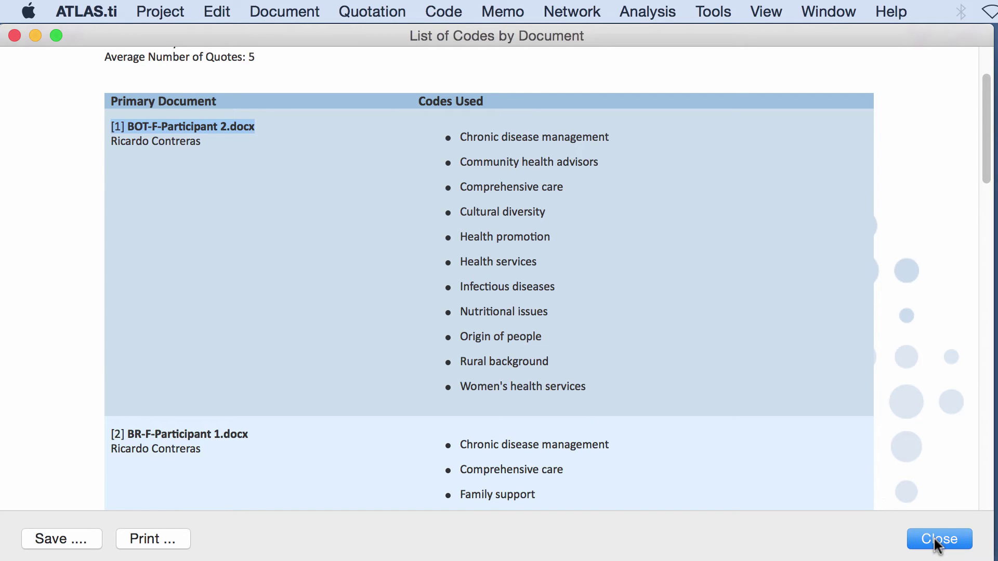
{"action": "left_click", "coordinate": [937, 546]}
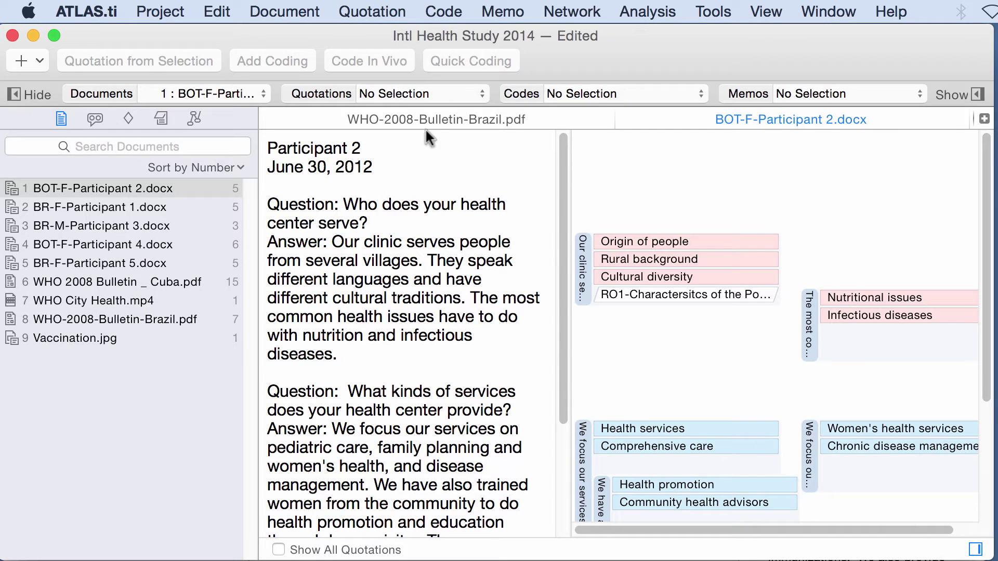
Preview and close the List of Code Groups and their Members report.
{"action": "left_click", "coordinate": [457, 11]}
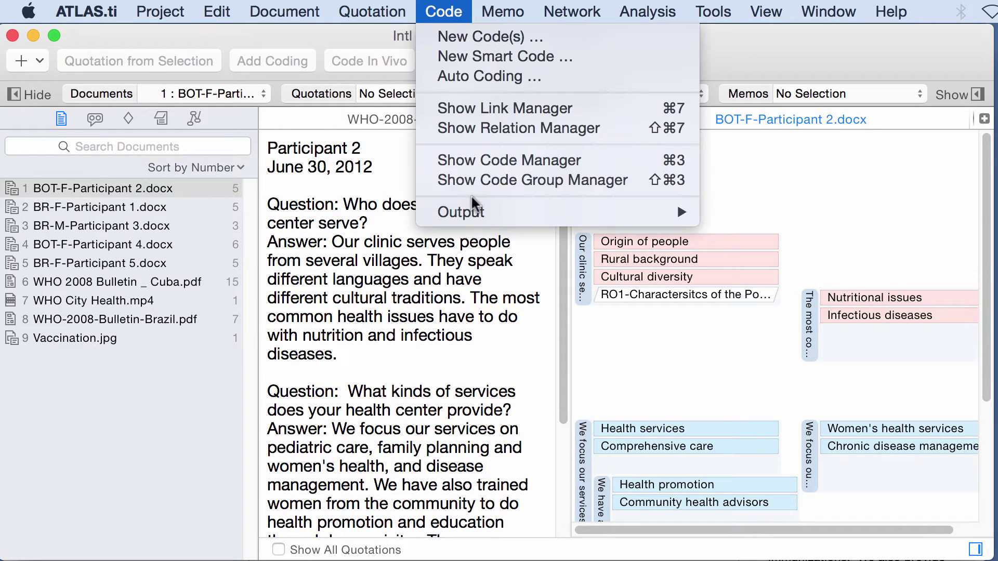
{"action": "mouse_move", "coordinate": [677, 203]}
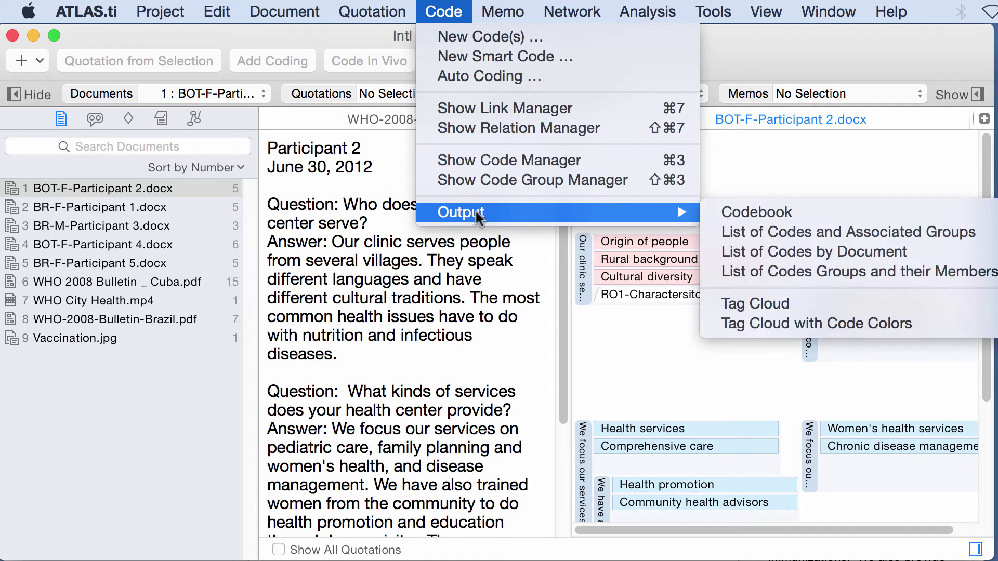
{"action": "left_click", "coordinate": [831, 270]}
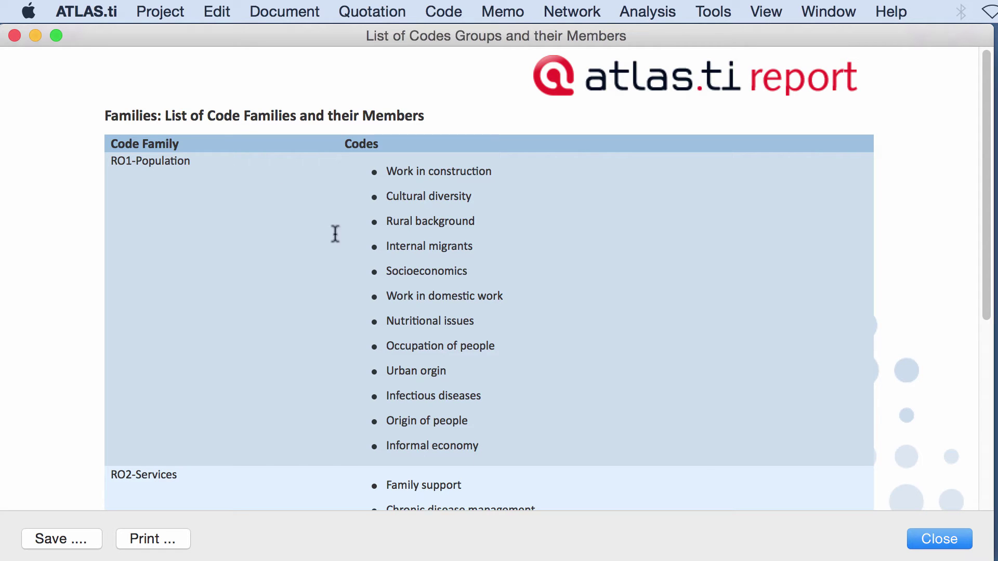
{"action": "left_click", "coordinate": [963, 541]}
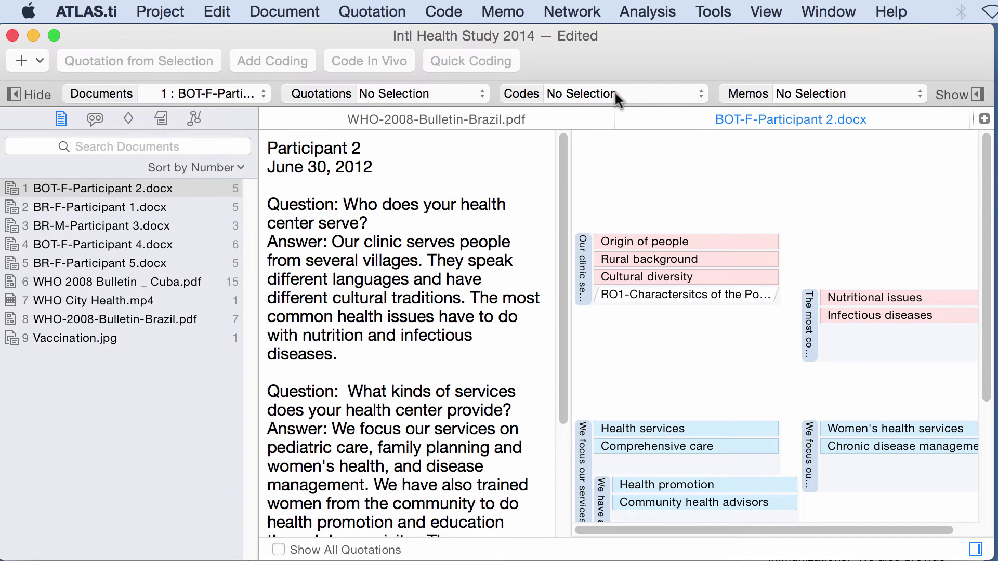
{"action": "left_click", "coordinate": [457, 11]}
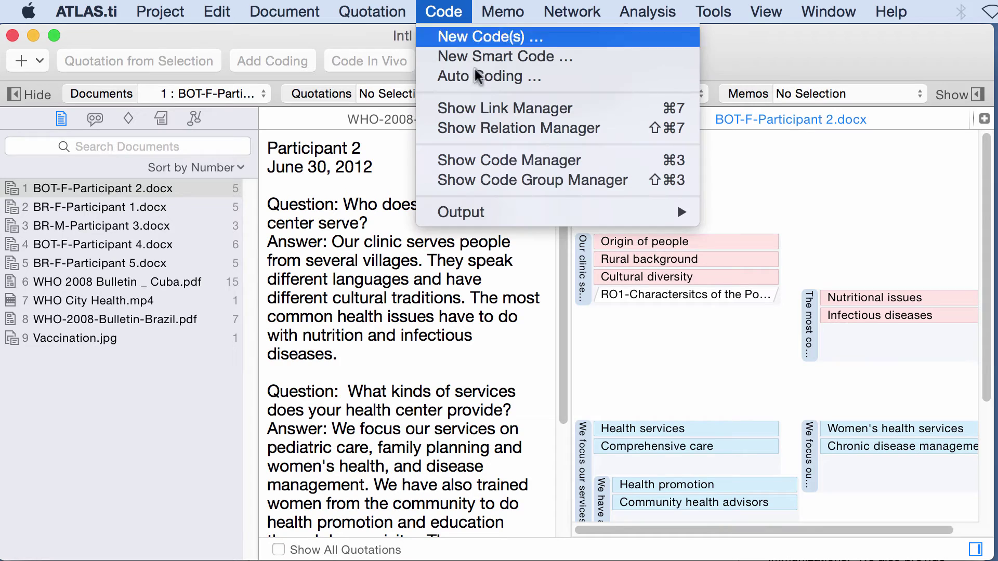
{"action": "mouse_move", "coordinate": [501, 211]}
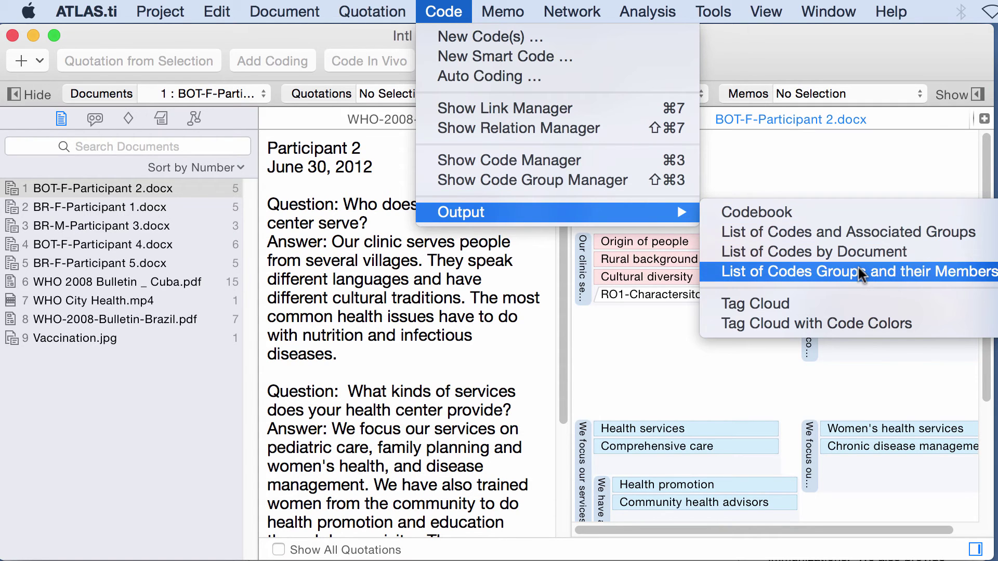
{"action": "left_click", "coordinate": [781, 303]}
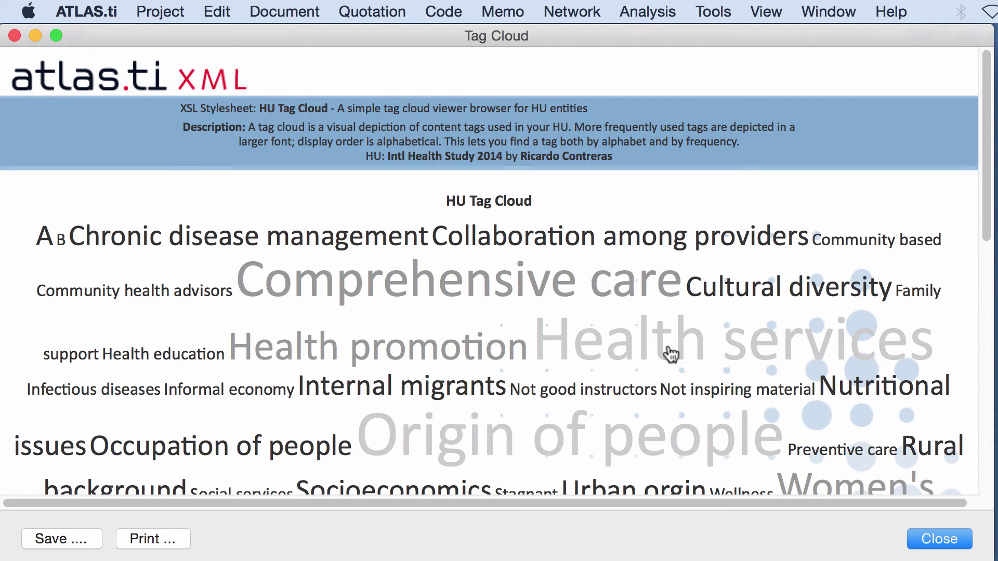
{"action": "left_click_drag", "start_coordinate": [989, 236], "coordinate": [989, 268]}
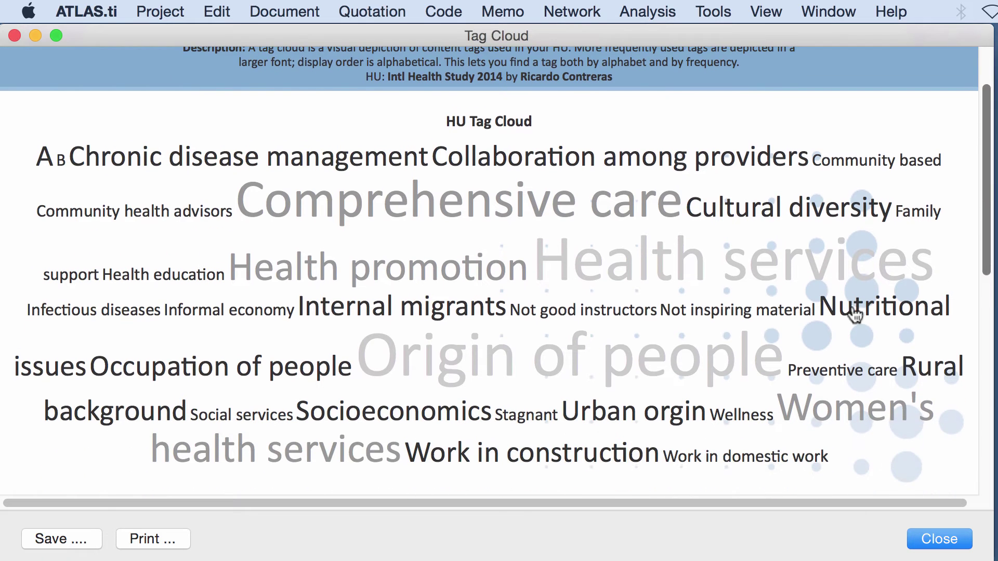
{"action": "left_click", "coordinate": [690, 357]}
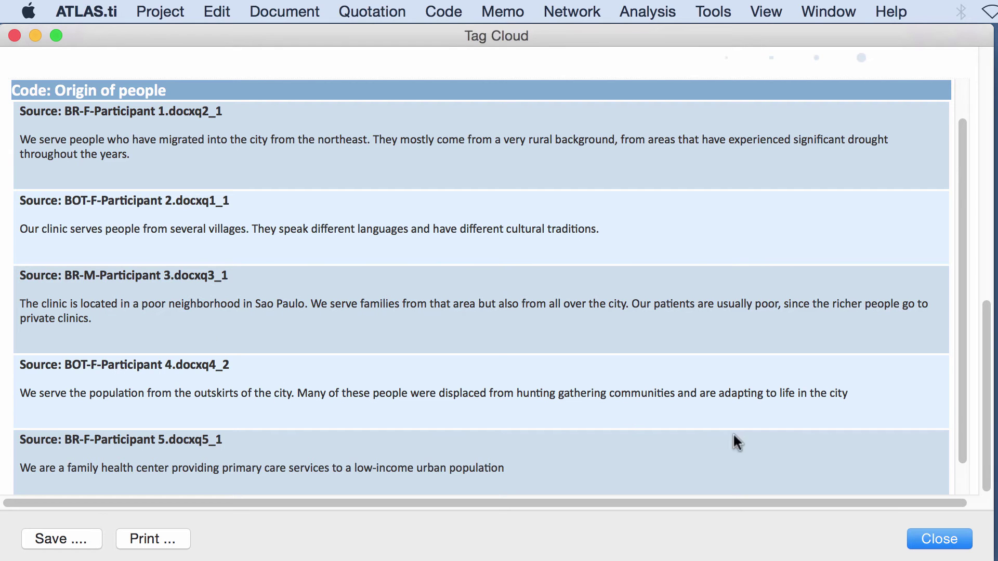
{"action": "left_click", "coordinate": [938, 545]}
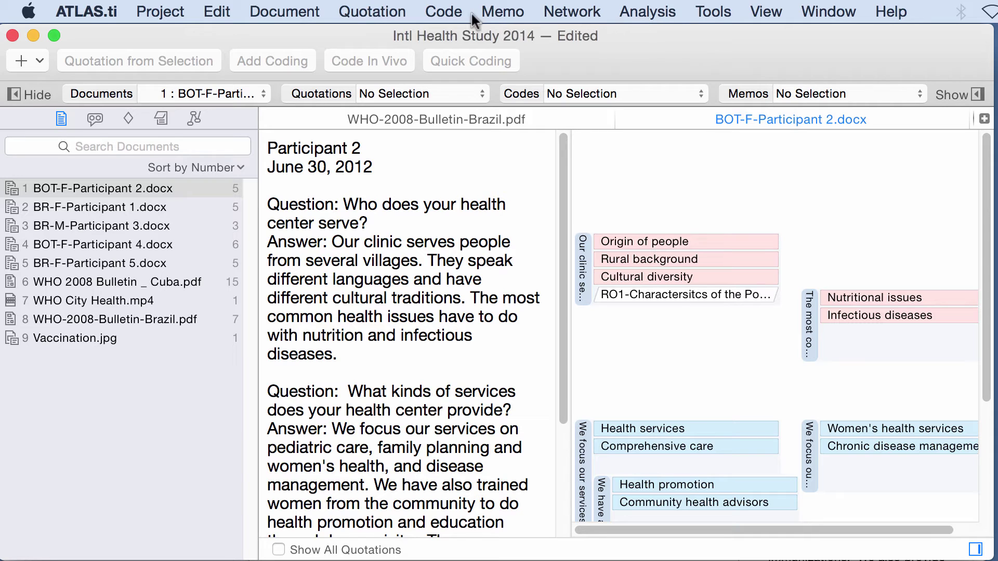
{"action": "left_click", "coordinate": [450, 12]}
{"action": "mouse_move", "coordinate": [467, 210]}
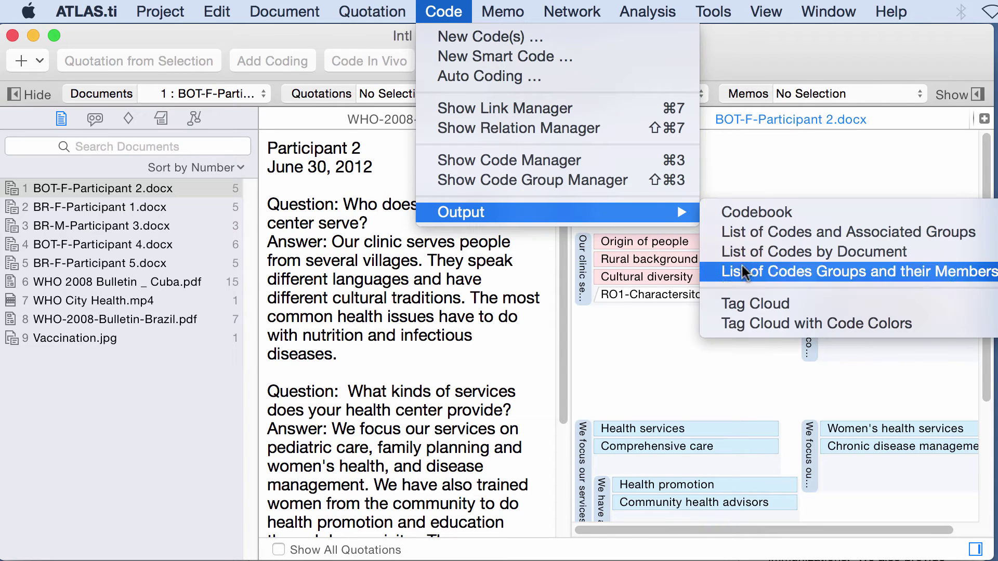
{"action": "left_click", "coordinate": [767, 322]}
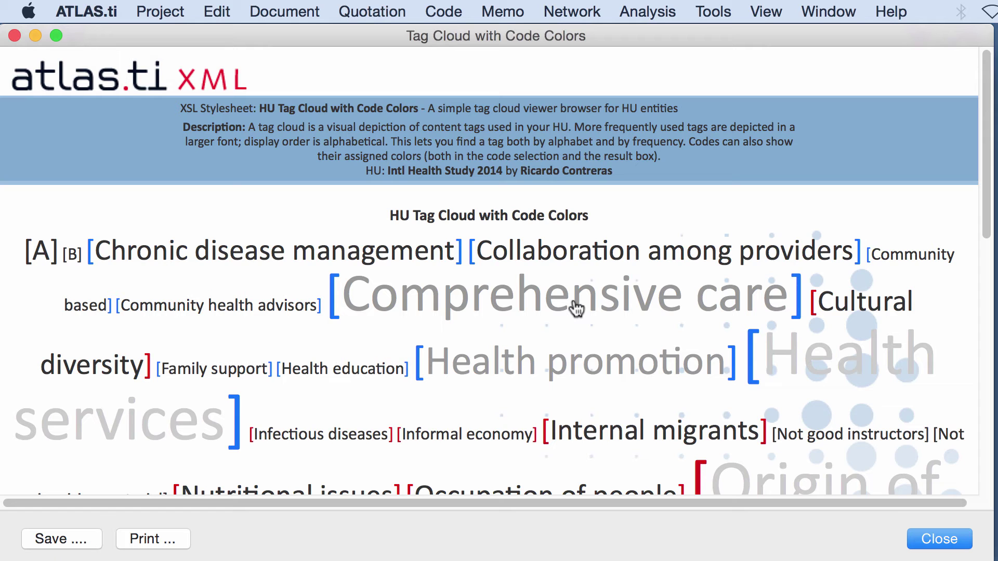
{"action": "left_click", "coordinate": [576, 308]}
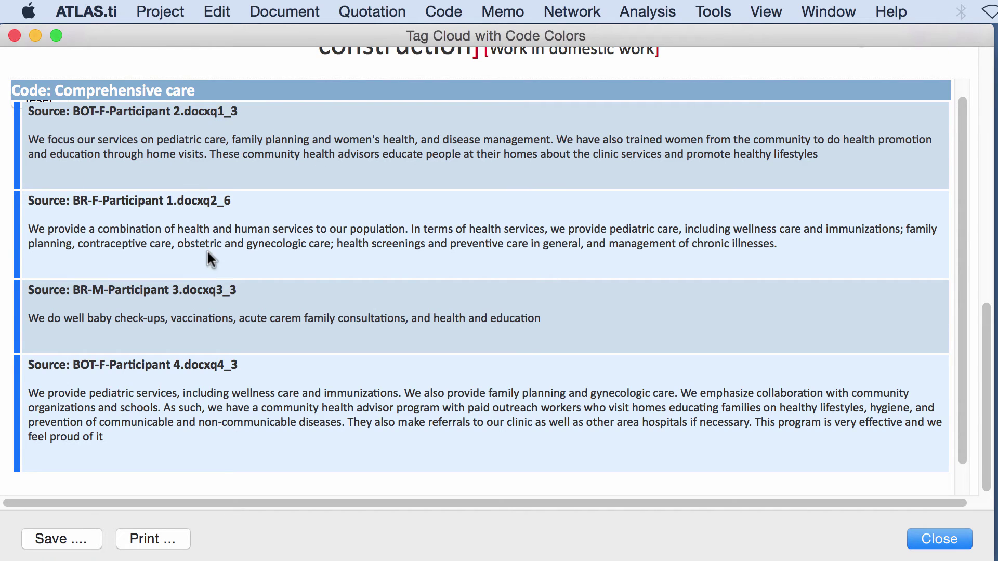
{"action": "left_click", "coordinate": [955, 538]}
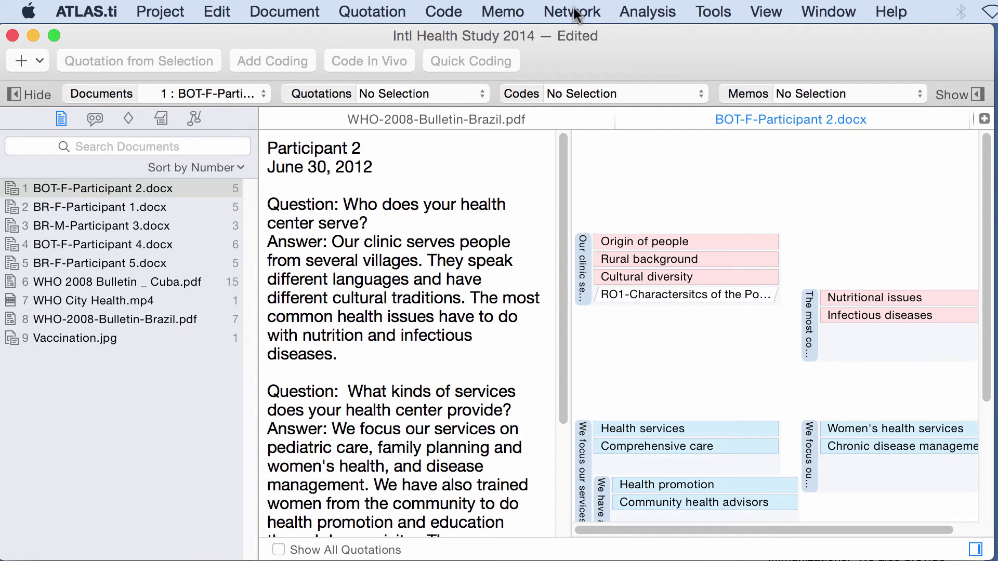
Open the All Memos Including Content report from the Memo output options.
{"action": "left_click", "coordinate": [517, 12]}
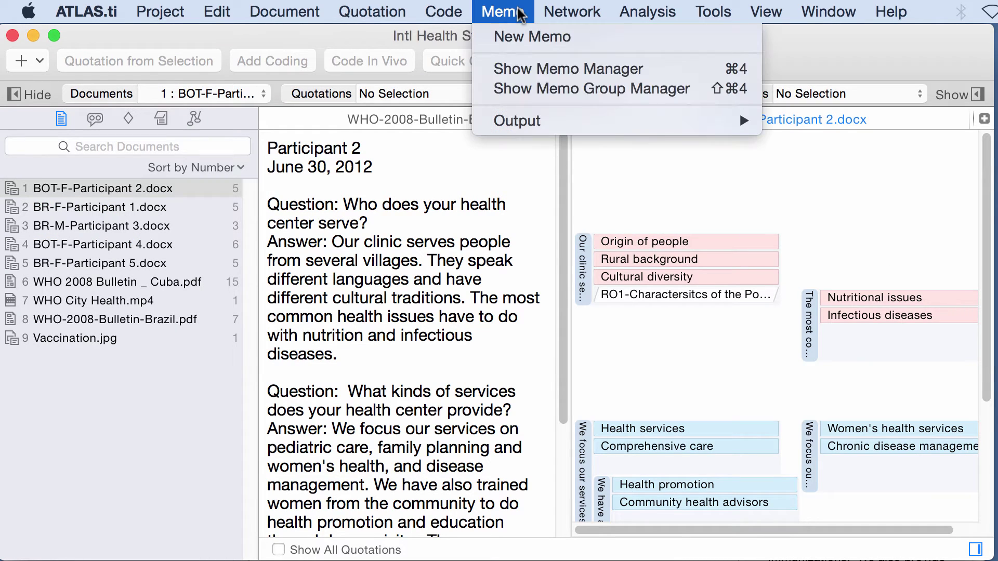
{"action": "mouse_move", "coordinate": [518, 120]}
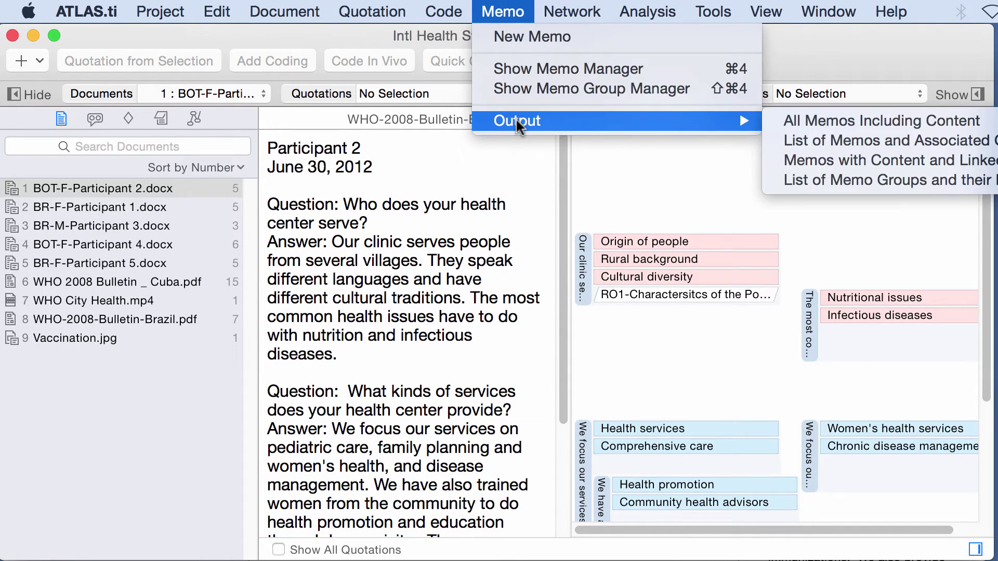
{"action": "left_click", "coordinate": [847, 126]}
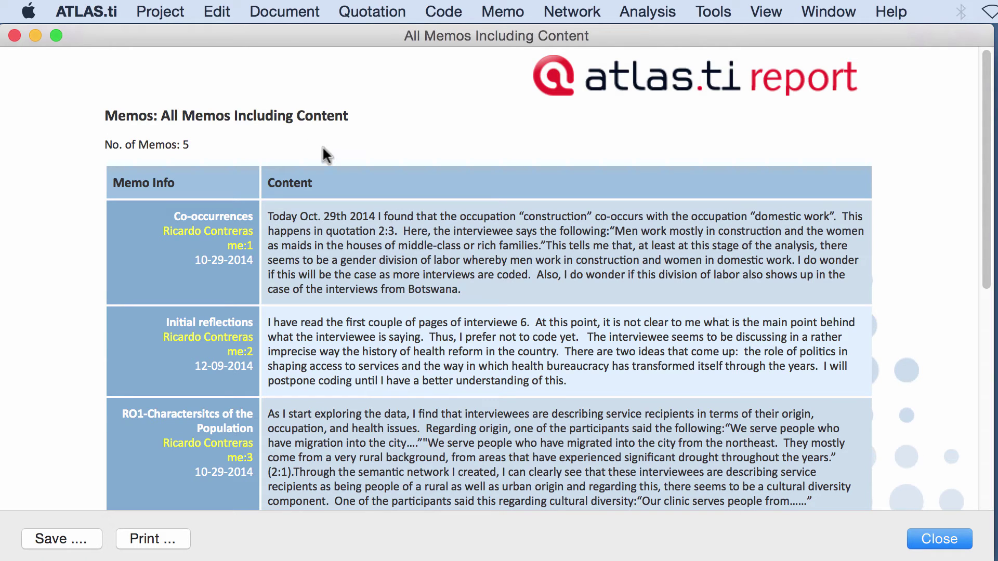
Select the entire memo report and copy it.
{"action": "left_click", "coordinate": [217, 11]}
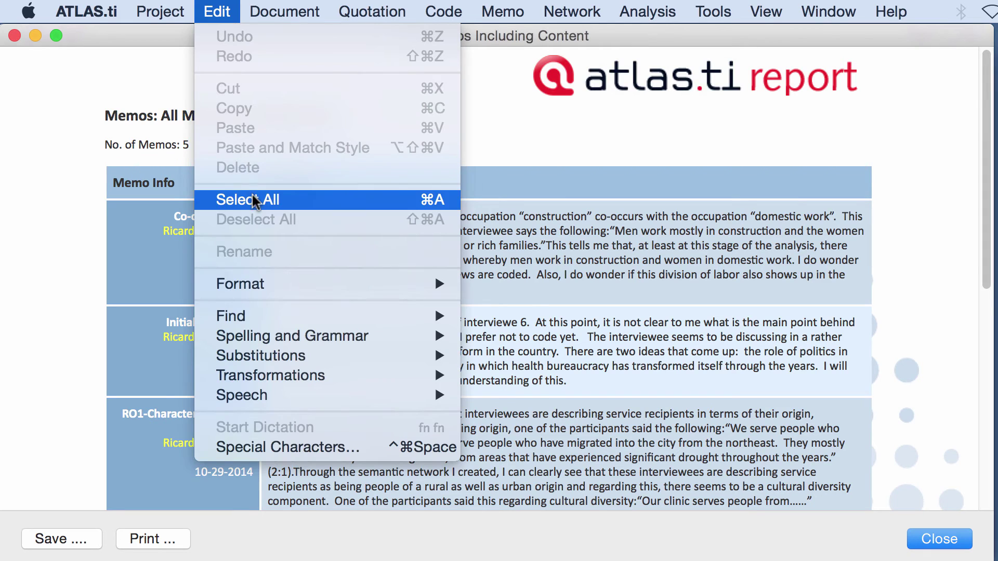
{"action": "left_click", "coordinate": [267, 199]}
{"action": "right_click", "coordinate": [334, 260]}
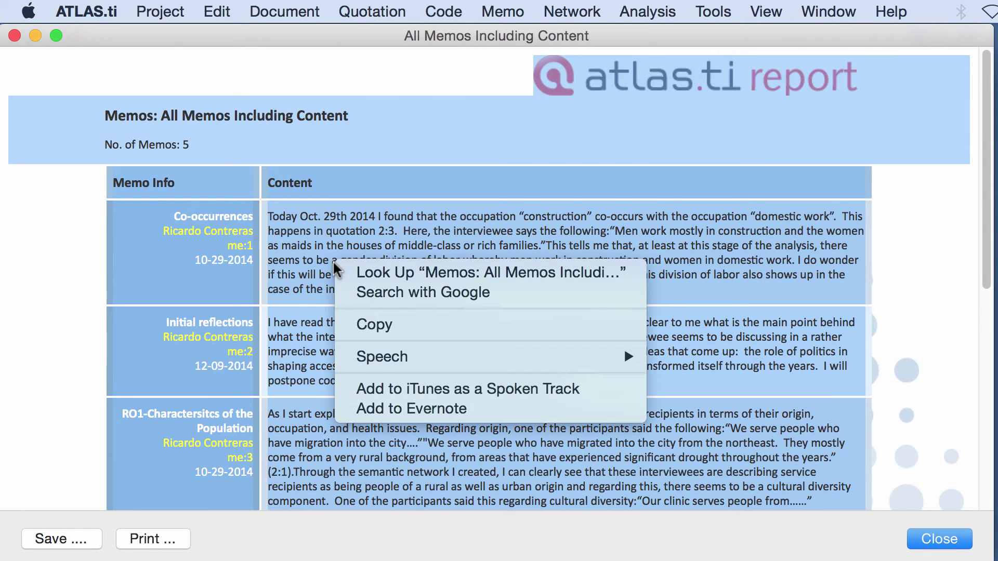
{"action": "left_click", "coordinate": [384, 323]}
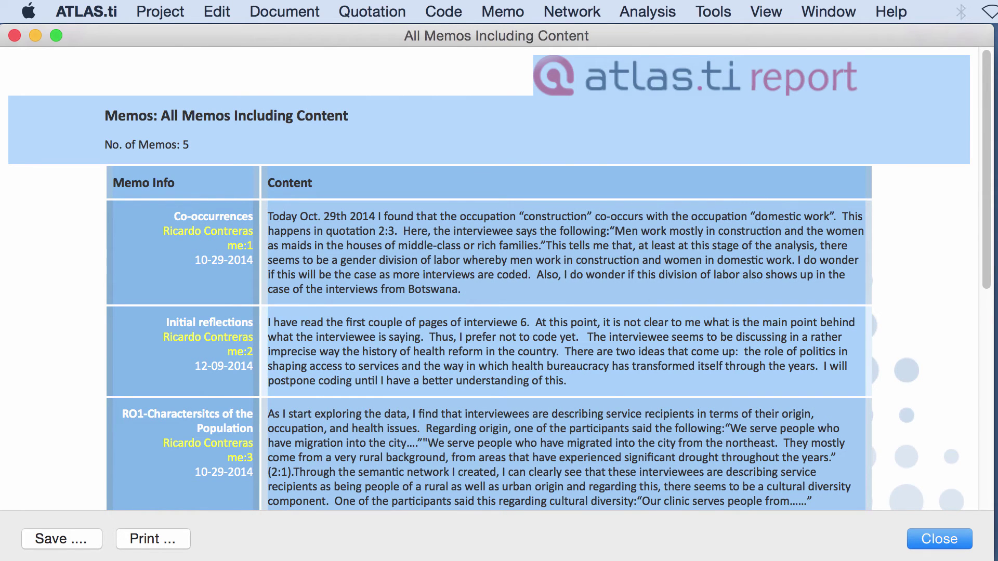
In Word's Document9, replace the old code book content with the pasted memo report.
{"action": "key", "text": "super+Tab"}
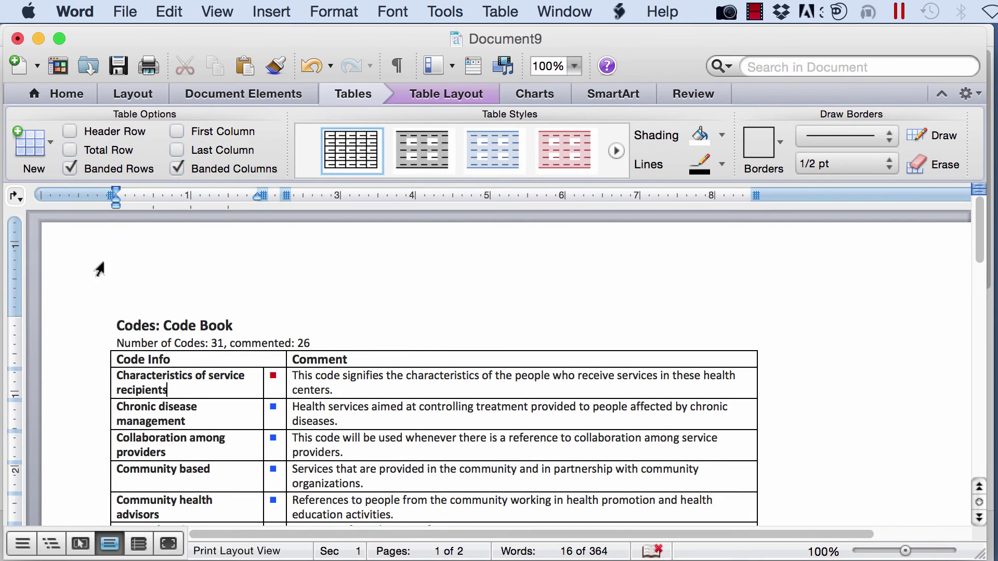
{"action": "left_click", "coordinate": [169, 11]}
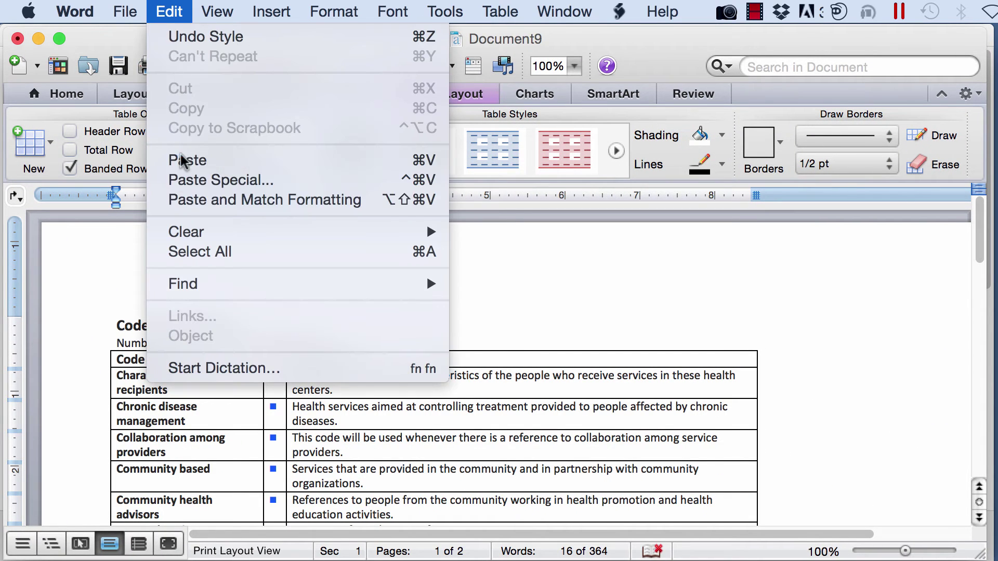
{"action": "left_click", "coordinate": [187, 252]}
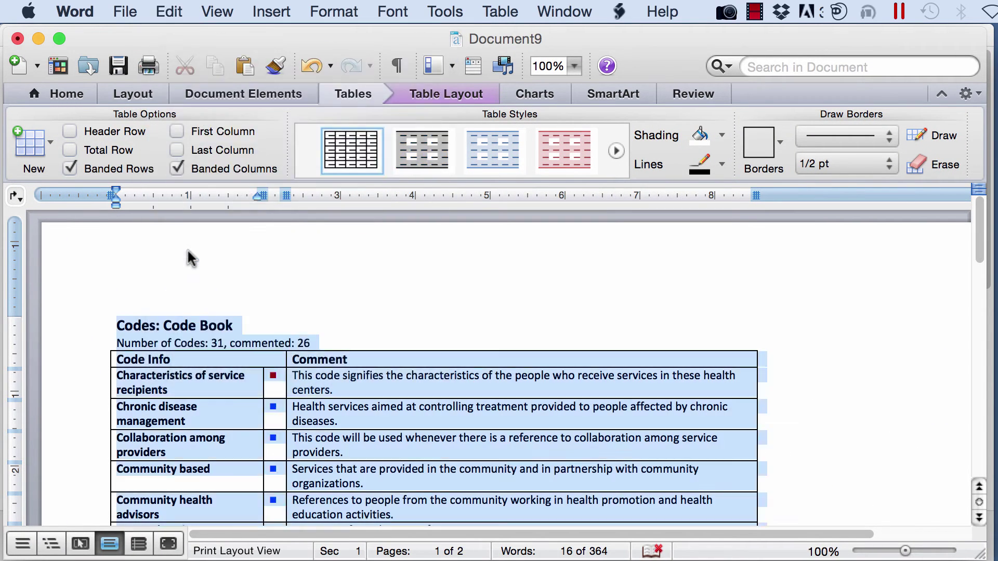
{"action": "key", "text": "BackSpace"}
{"action": "right_click", "coordinate": [189, 251]}
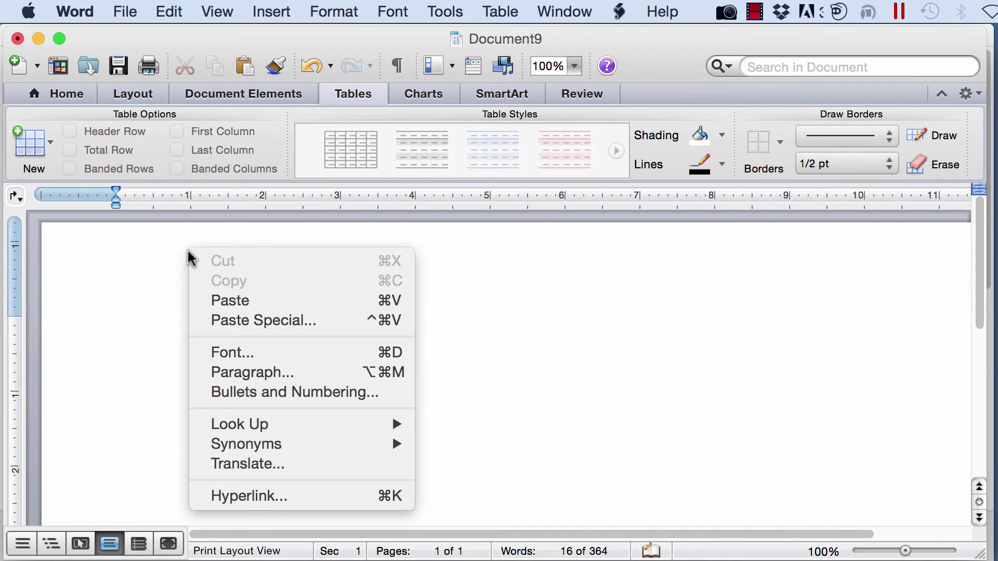
{"action": "left_click", "coordinate": [220, 301]}
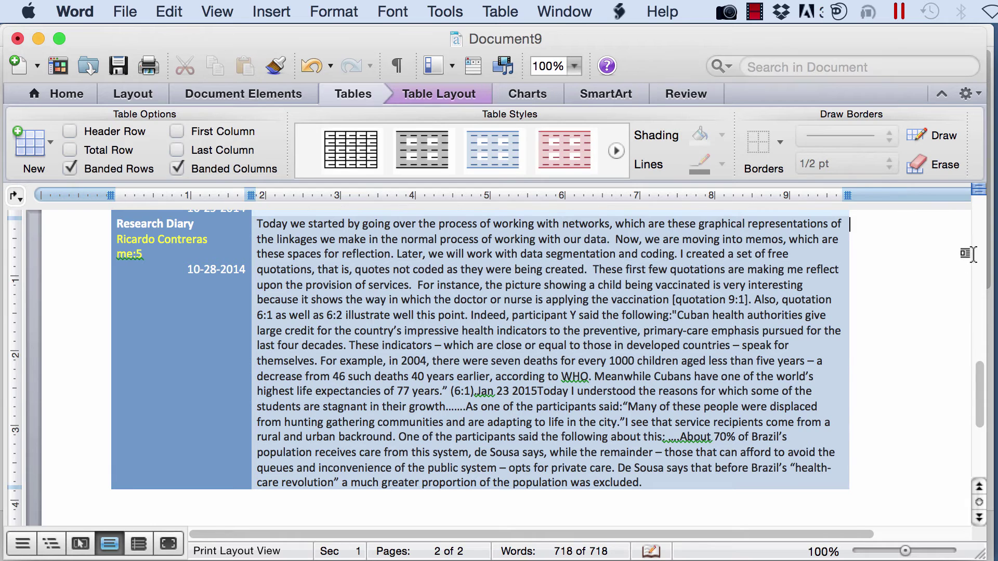
Return to the top of the table and select the Initial reflections row for removal.
{"action": "left_click", "coordinate": [976, 229]}
{"action": "left_click", "coordinate": [976, 229]}
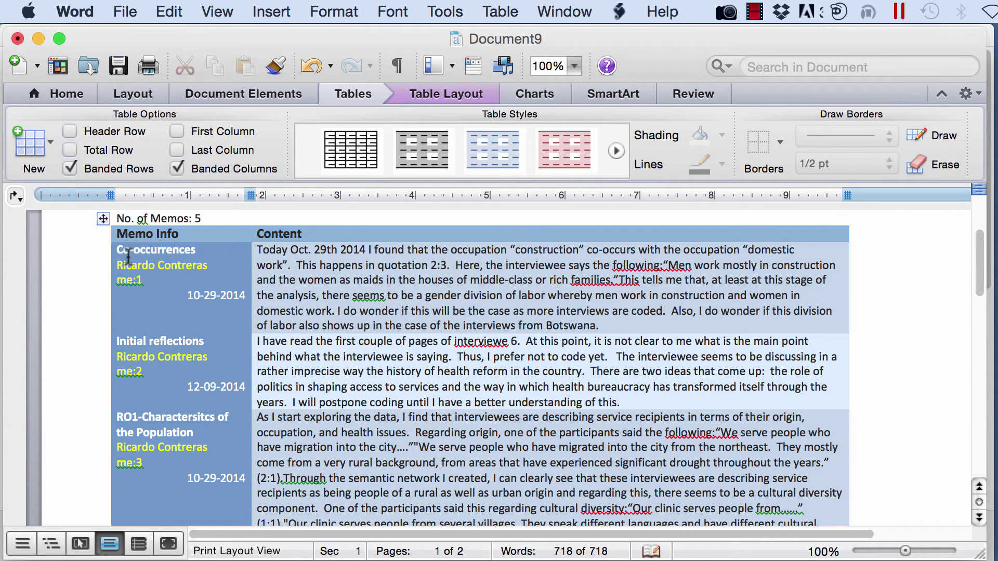
{"action": "mouse_move", "coordinate": [115, 249]}
{"action": "left_mouse_down"}
{"action": "mouse_move", "coordinate": [247, 264]}
{"action": "mouse_move", "coordinate": [258, 251]}
{"action": "mouse_move", "coordinate": [335, 255]}
{"action": "left_mouse_up"}
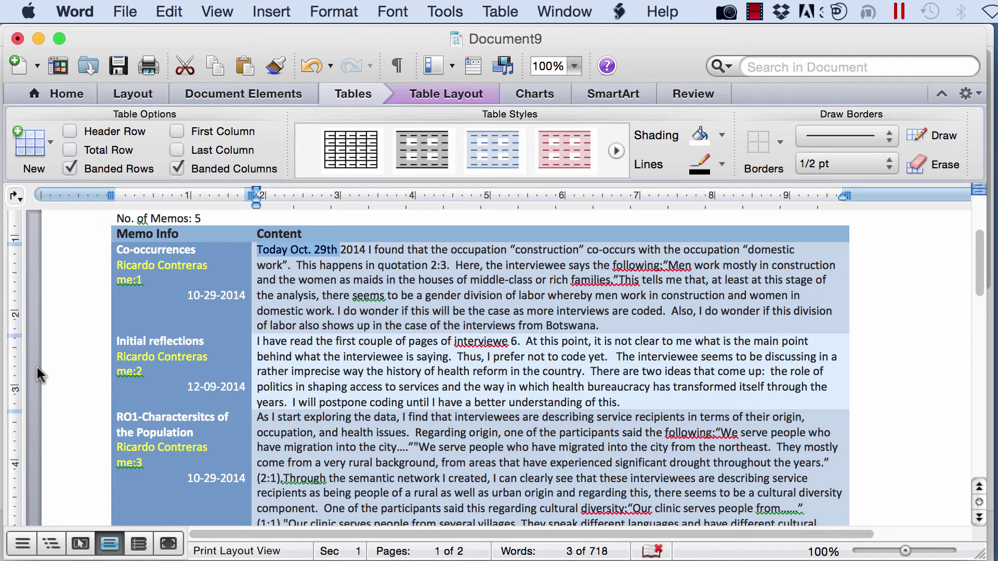
{"action": "left_click", "coordinate": [91, 369]}
{"action": "right_click", "coordinate": [145, 360]}
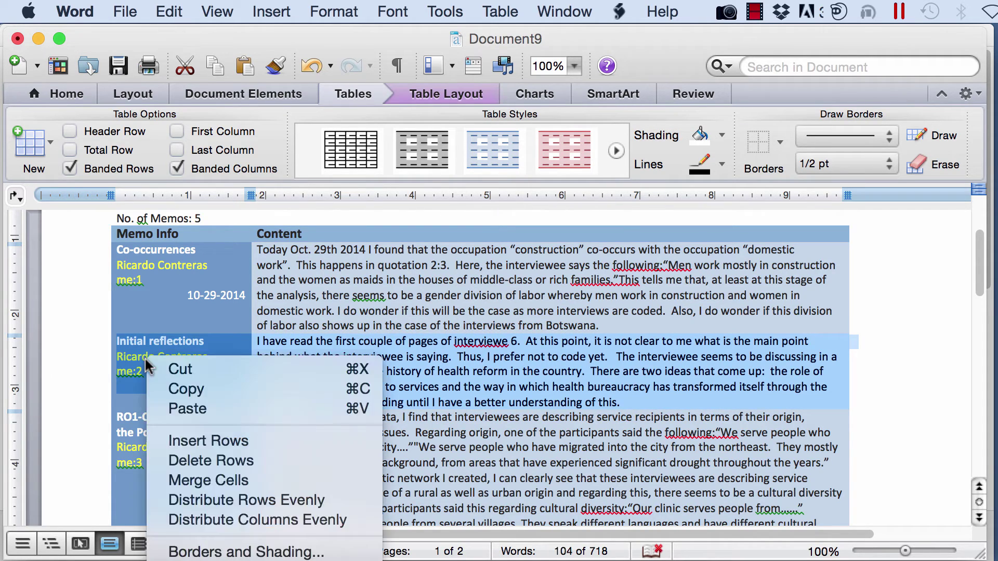
Delete the Initial reflections row, then try grid, blue and red banded, and dark grey table styles.
{"action": "left_click", "coordinate": [185, 466]}
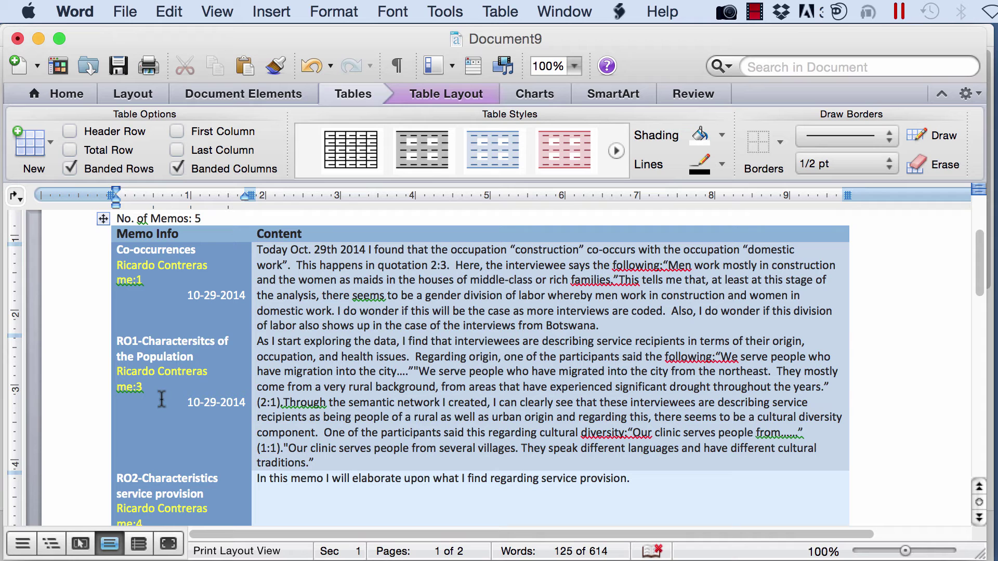
{"action": "left_click", "coordinate": [349, 167]}
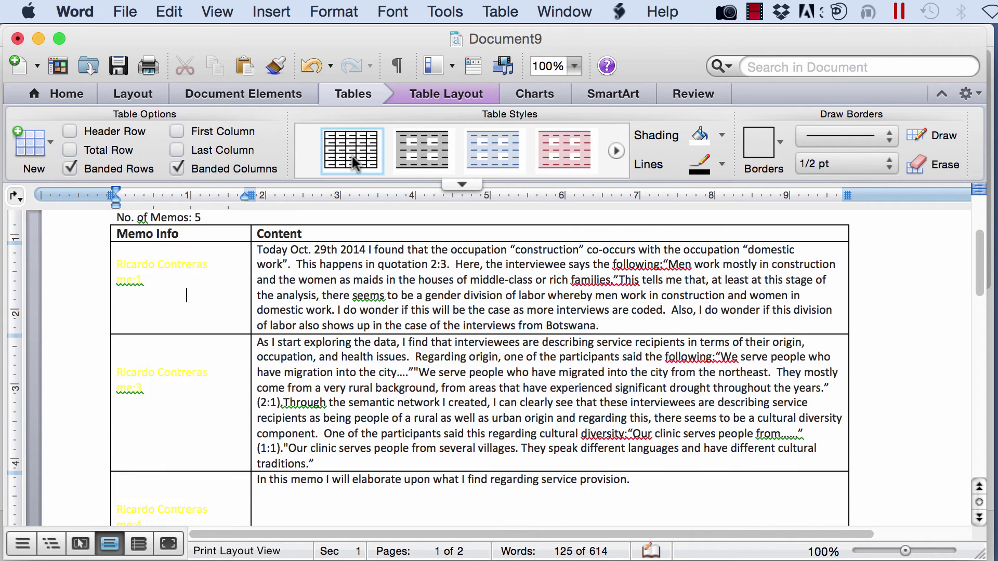
{"action": "left_click", "coordinate": [480, 151]}
{"action": "left_click", "coordinate": [553, 146]}
{"action": "left_click", "coordinate": [615, 150]}
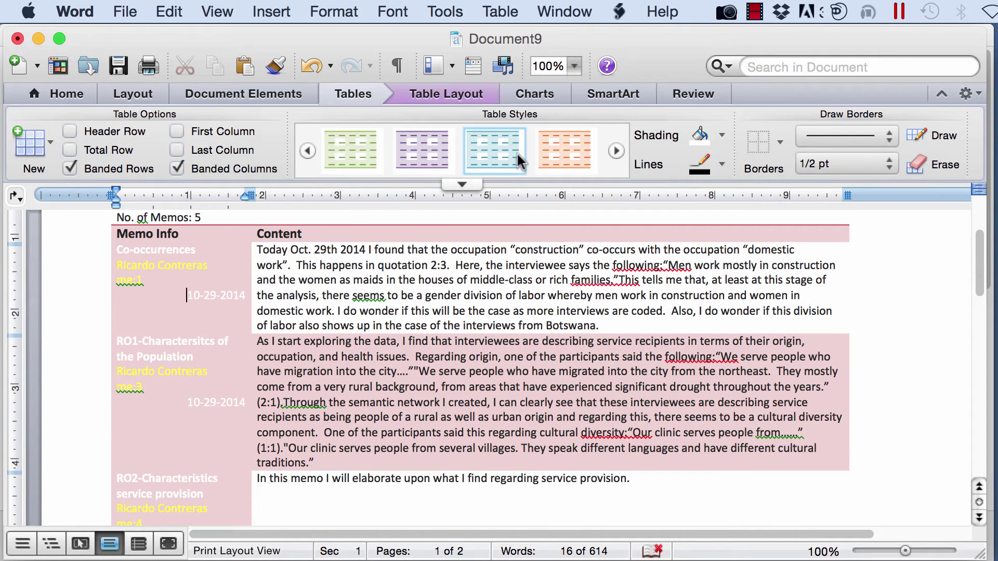
{"action": "left_click", "coordinate": [615, 151]}
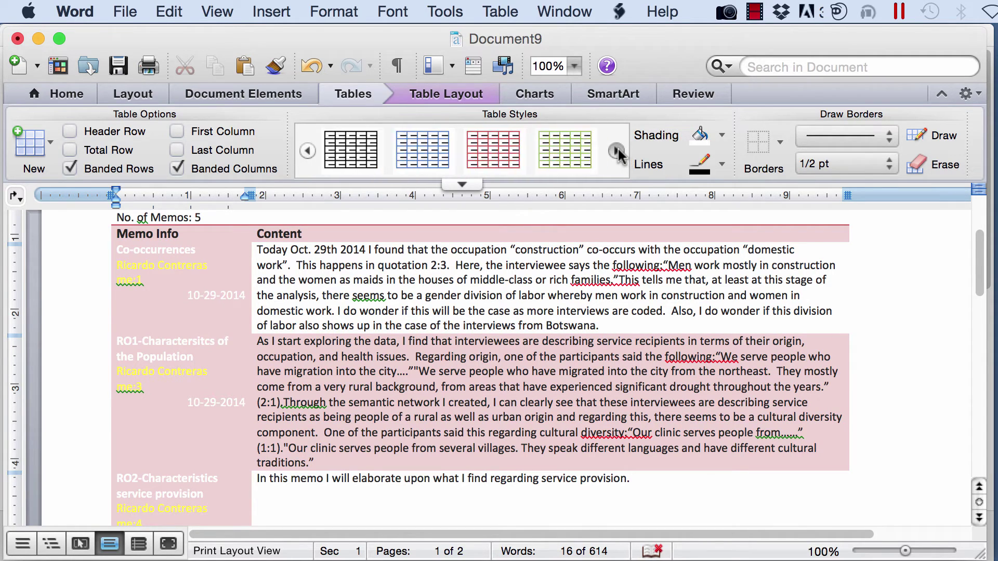
{"action": "left_click", "coordinate": [430, 149]}
{"action": "left_click", "coordinate": [615, 150]}
{"action": "left_click", "coordinate": [578, 155]}
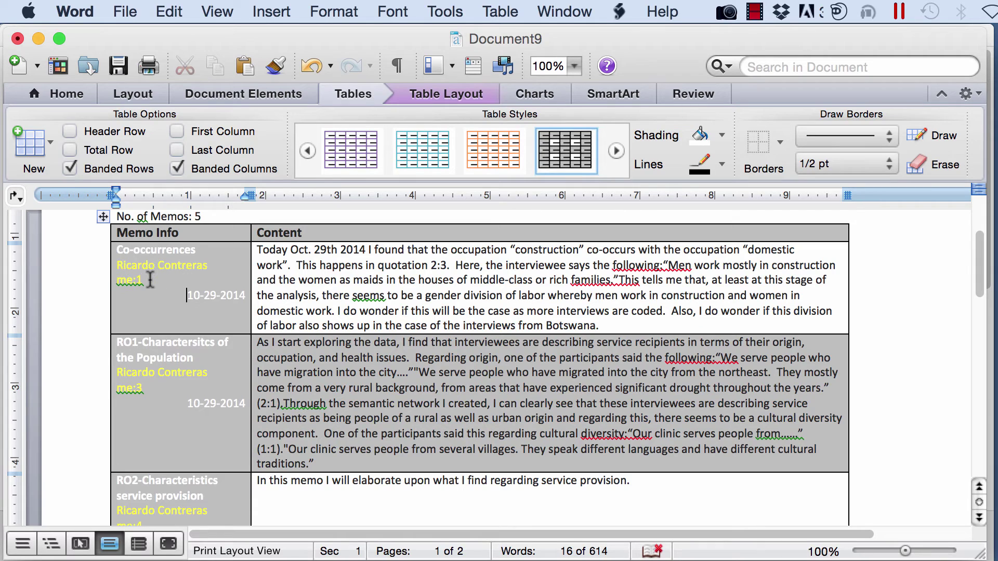
Try blue, green, dark grey and light blue table styles, settle on pink, then select everything.
{"action": "left_click_drag", "start_coordinate": [149, 280], "coordinate": [120, 270]}
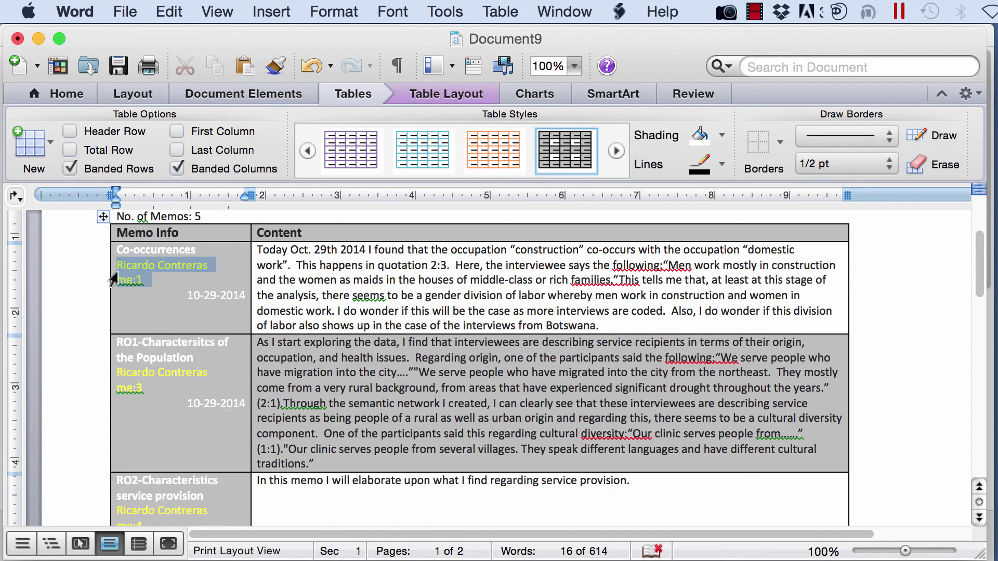
{"action": "left_click", "coordinate": [617, 151]}
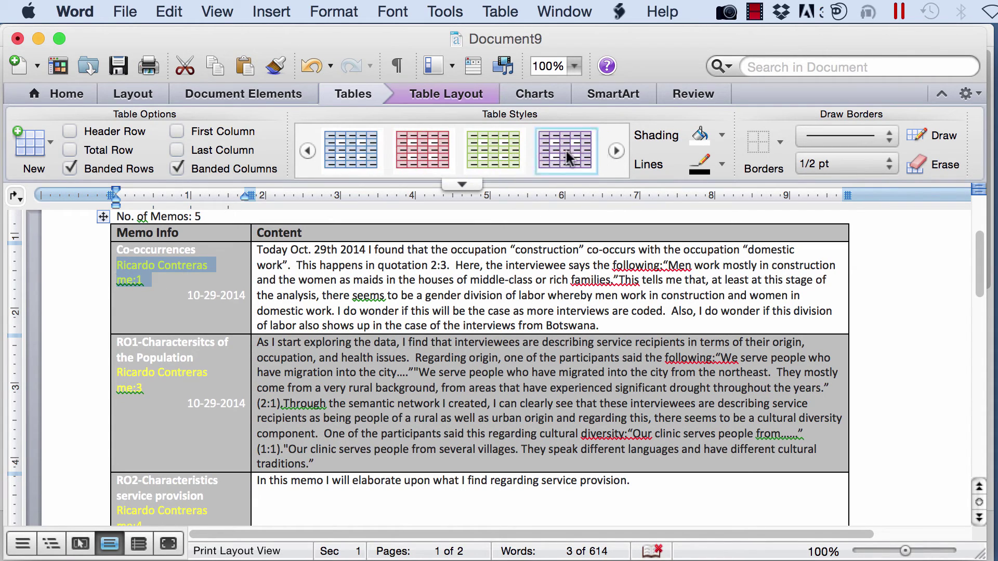
{"action": "left_click", "coordinate": [362, 152]}
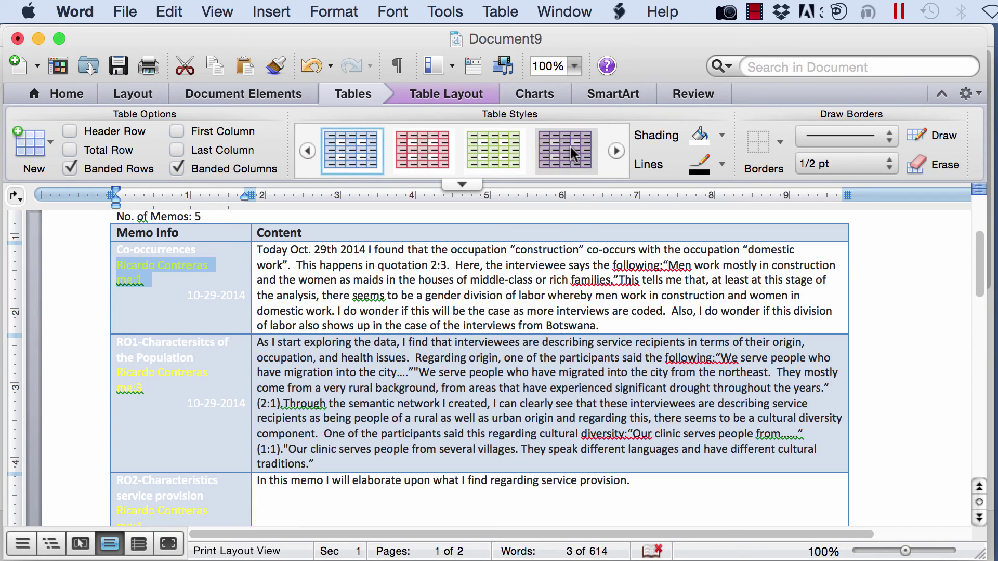
{"action": "left_click", "coordinate": [506, 151]}
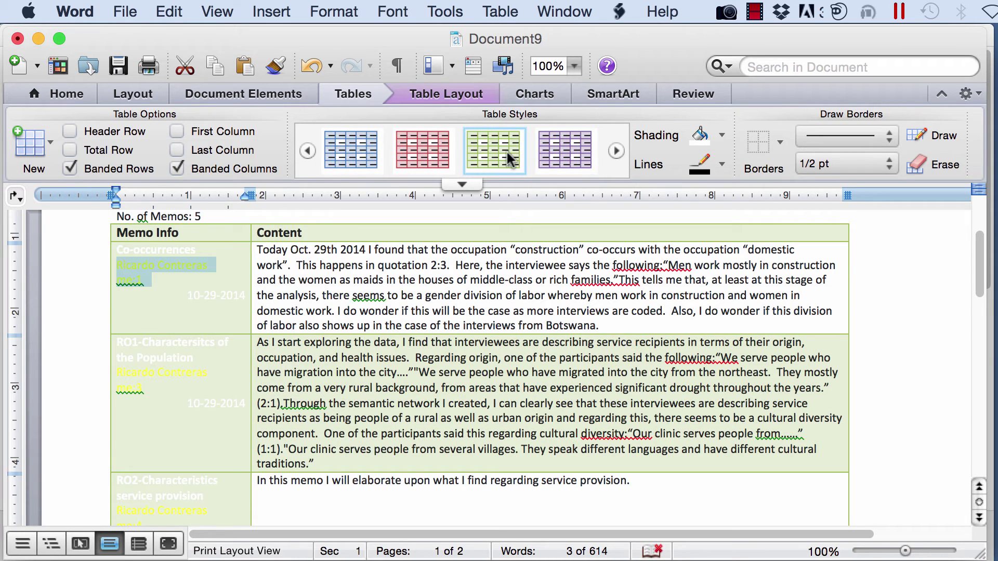
{"action": "left_click", "coordinate": [616, 152]}
{"action": "left_click", "coordinate": [566, 151]}
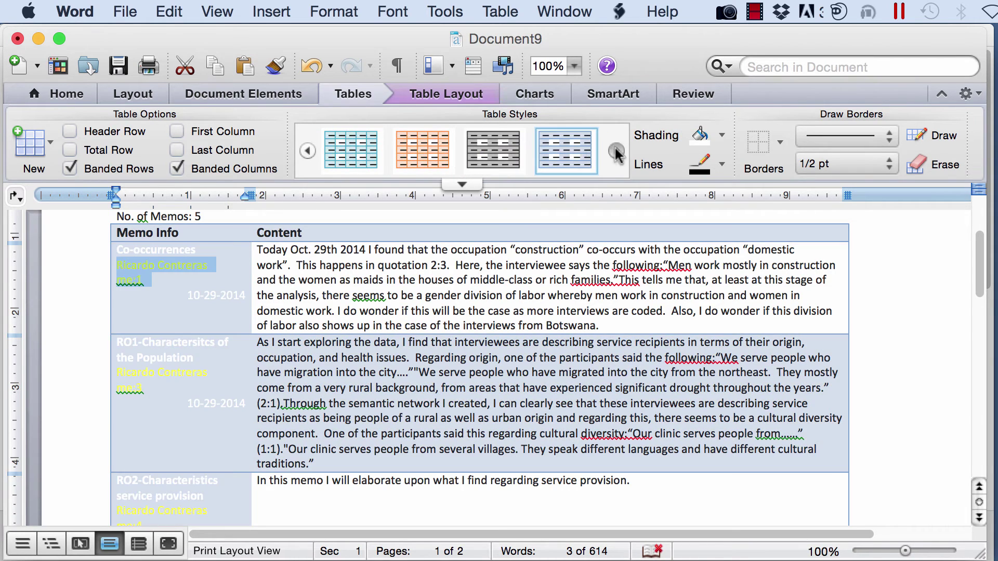
{"action": "left_click", "coordinate": [498, 151]}
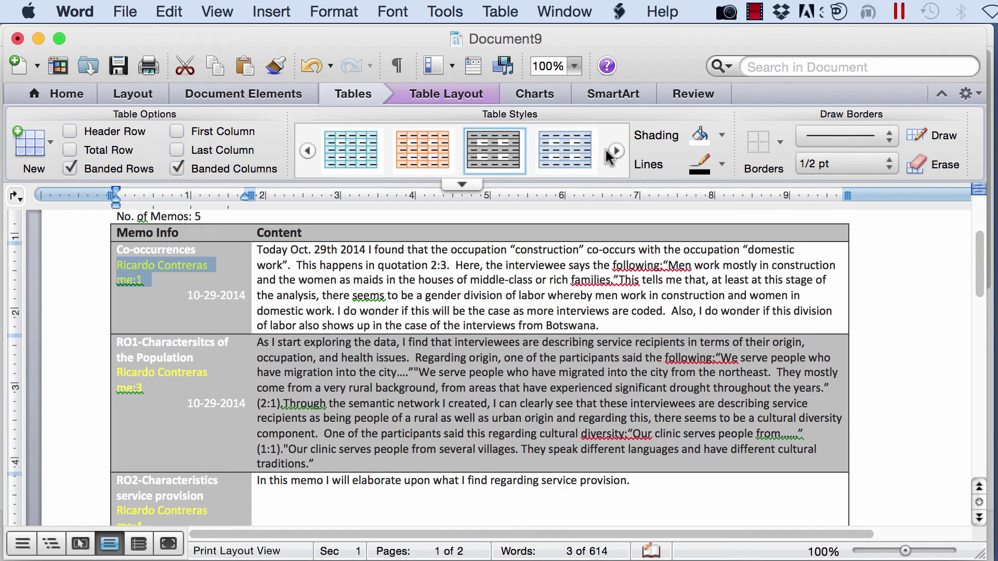
{"action": "left_click", "coordinate": [614, 152]}
{"action": "left_click", "coordinate": [569, 153]}
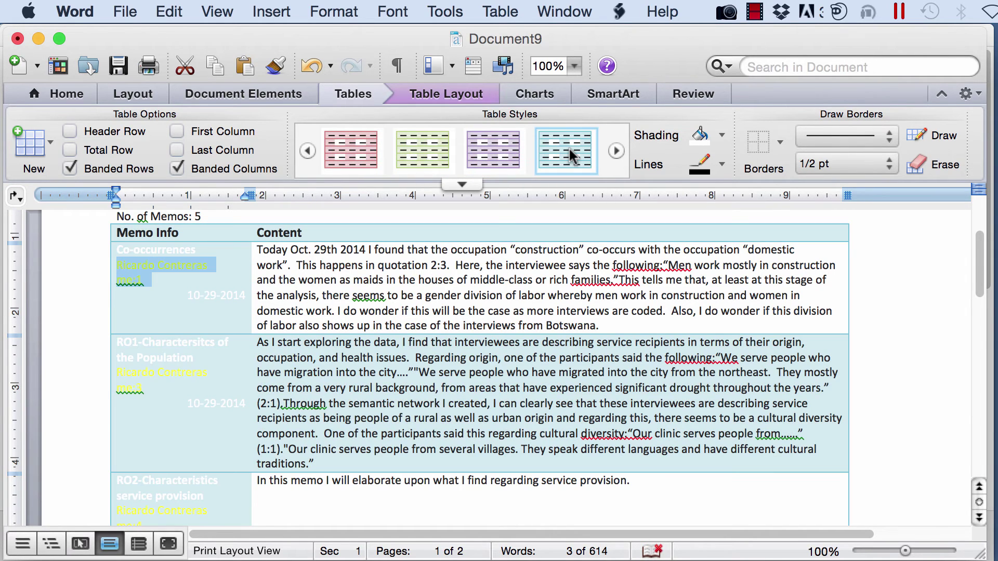
{"action": "left_click", "coordinate": [373, 149]}
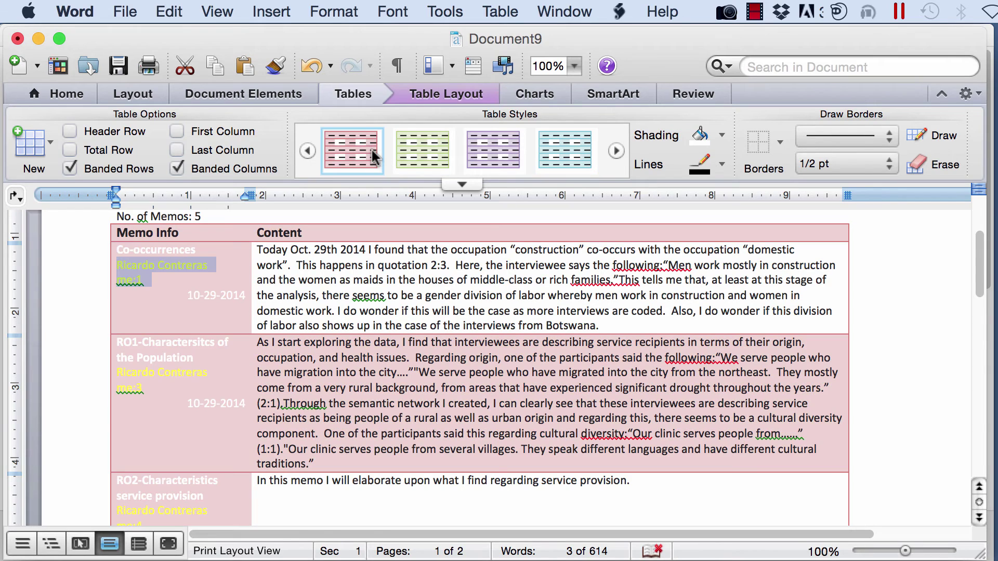
{"action": "left_click", "coordinate": [172, 11]}
{"action": "left_click", "coordinate": [205, 251]}
Clear the memo table from Word, then close ATLAS.ti's All Memos Including Content report.
{"action": "key", "text": "BackSpace"}
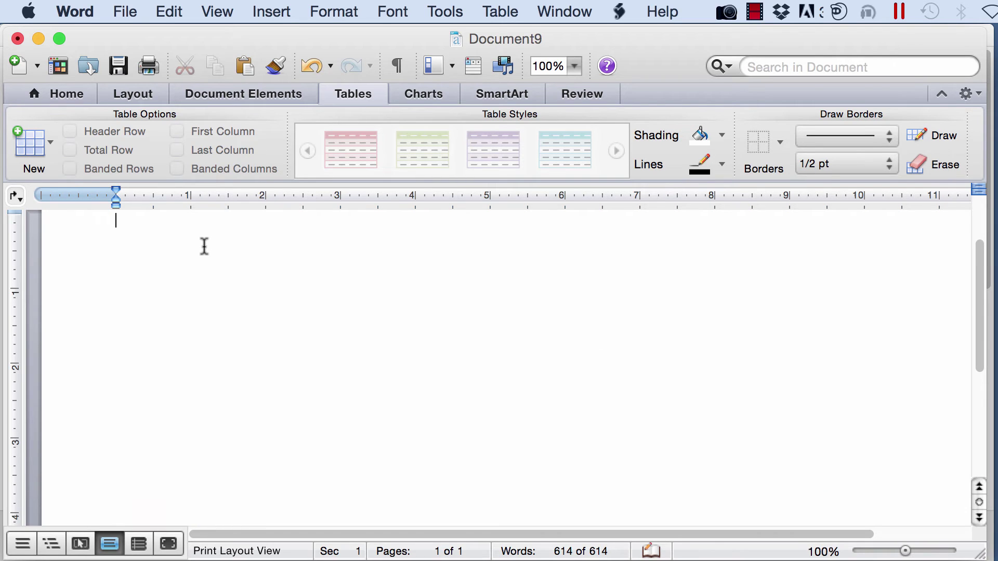
{"action": "left_click", "coordinate": [38, 39]}
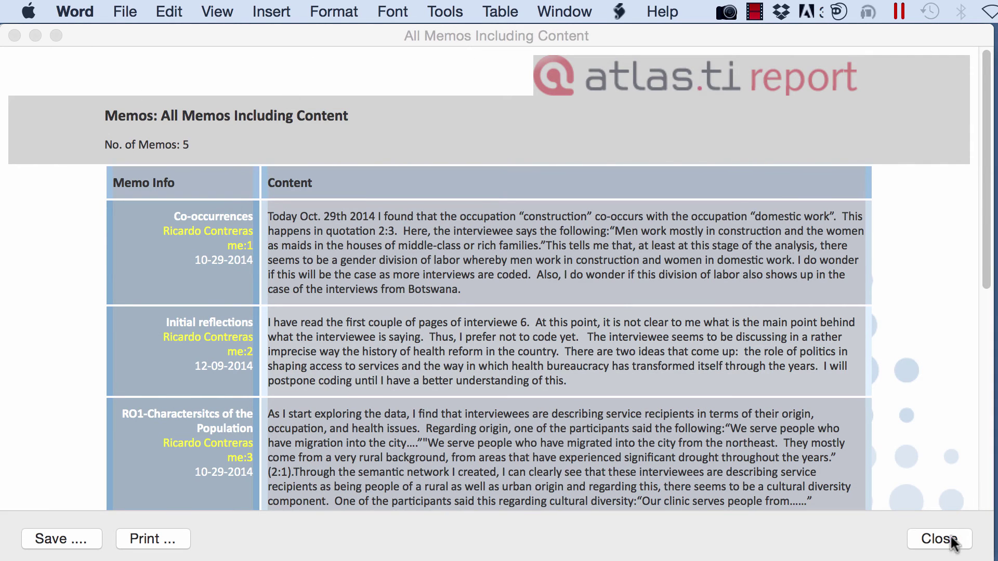
{"action": "left_click", "coordinate": [939, 539]}
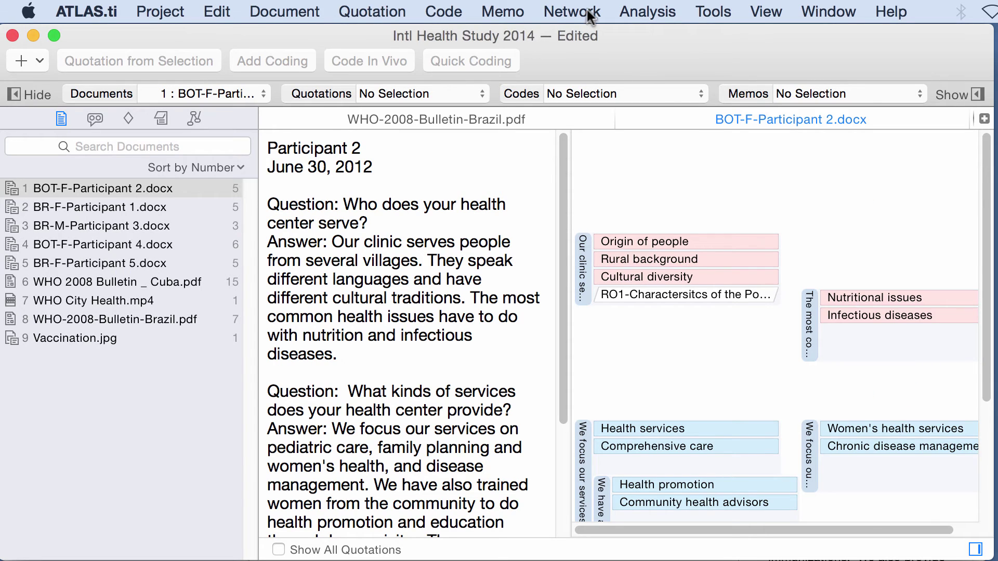
{"action": "left_click", "coordinate": [517, 12]}
{"action": "mouse_move", "coordinate": [535, 122]}
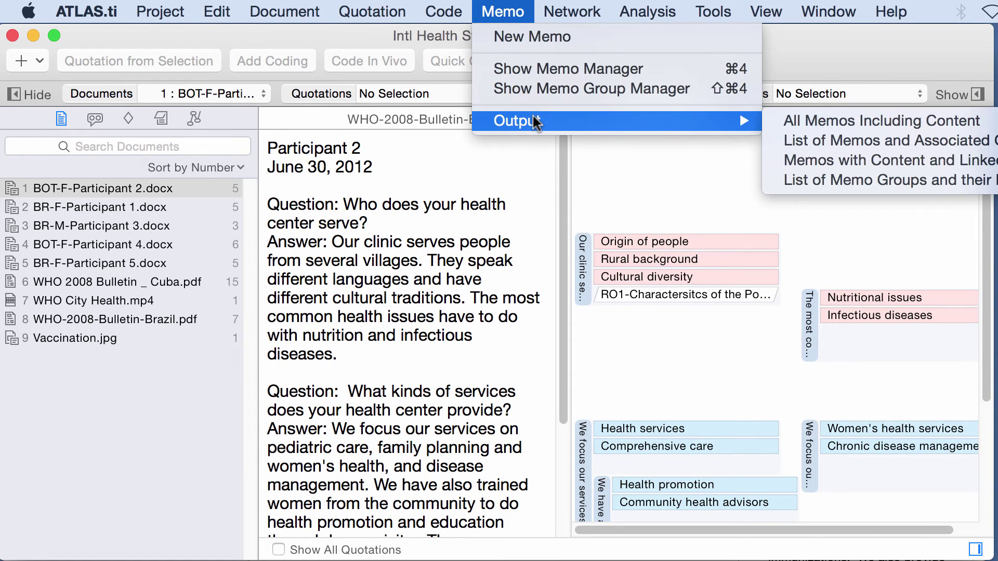
Preview the Memos with Content and Linked Quotations report, reviewing quotations q8:1 and q8:2.
{"action": "left_click", "coordinate": [831, 161]}
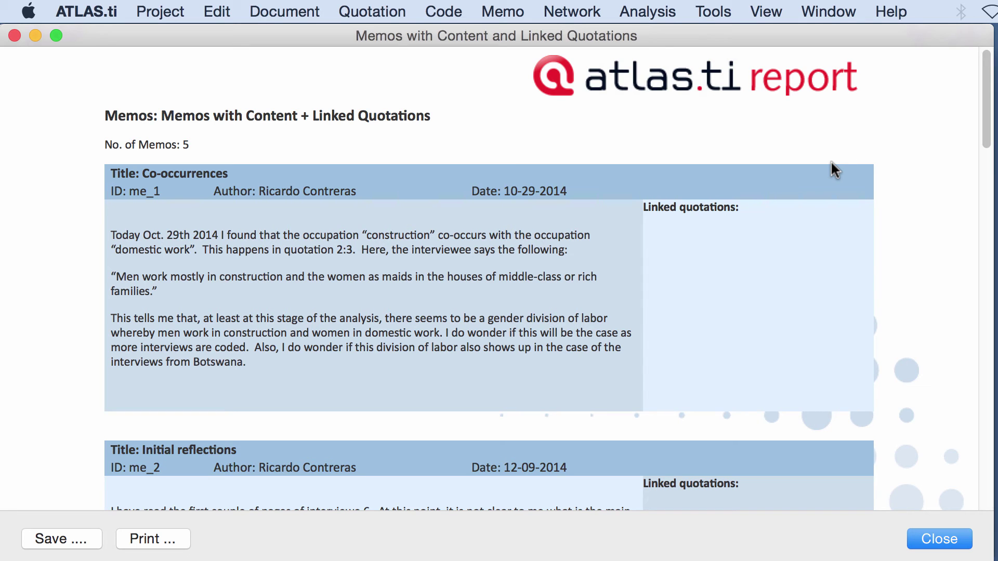
{"action": "scroll", "coordinate": [755, 289], "scroll_direction": "down", "scroll_amount": 5}
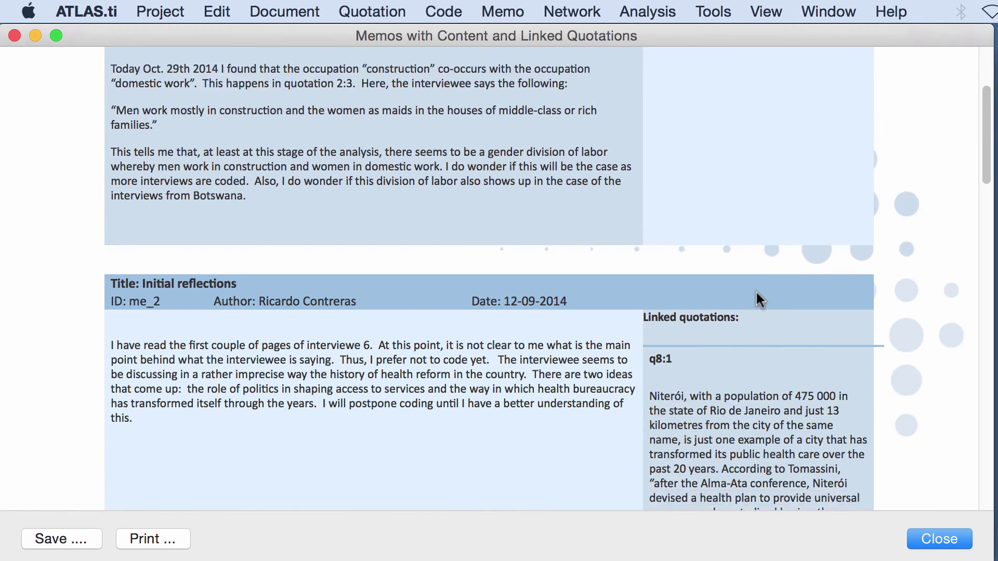
{"action": "scroll", "coordinate": [757, 293], "scroll_direction": "down", "scroll_amount": 1}
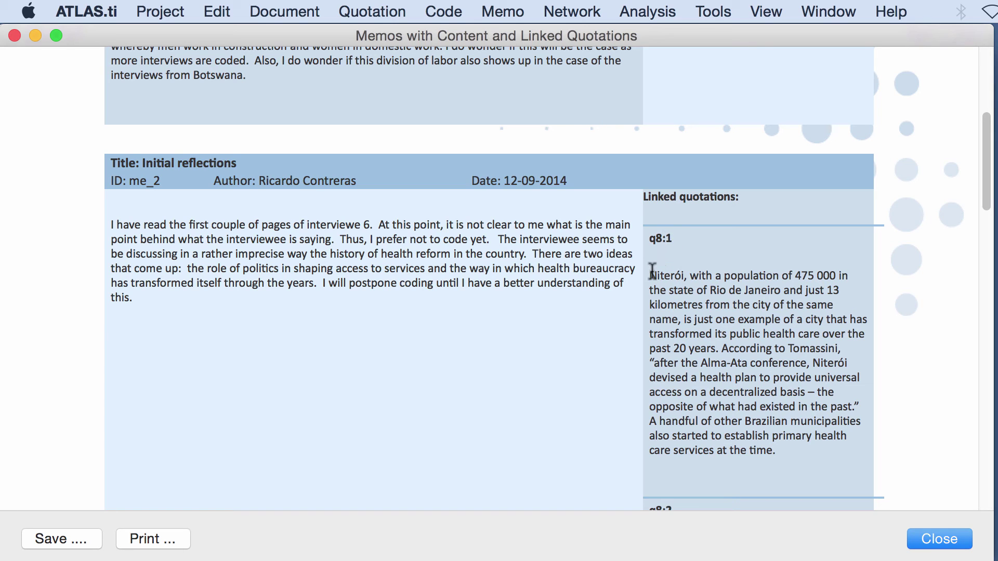
{"action": "left_click_drag", "start_coordinate": [650, 276], "coordinate": [808, 451]}
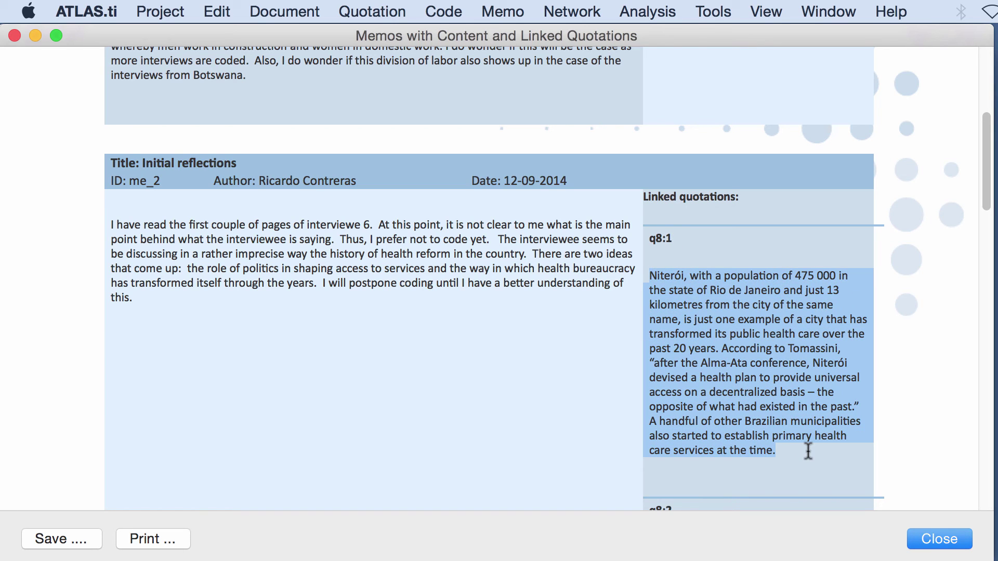
{"action": "left_click_drag", "start_coordinate": [985, 188], "coordinate": [975, 223]}
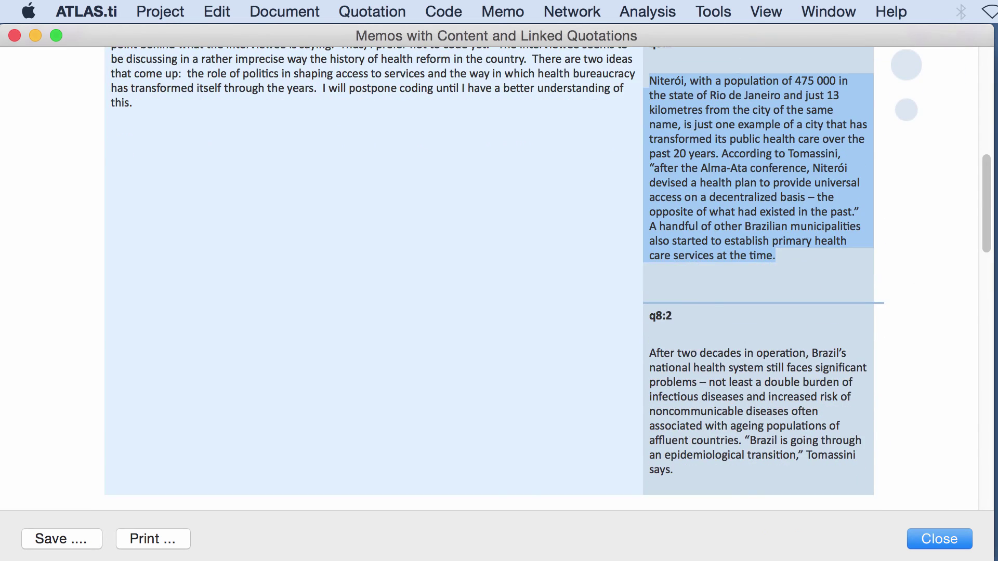
{"action": "left_click_drag", "start_coordinate": [993, 213], "coordinate": [976, 327]}
Close the linked-quotations report and open the report of memos and their groups.
{"action": "left_click", "coordinate": [935, 536]}
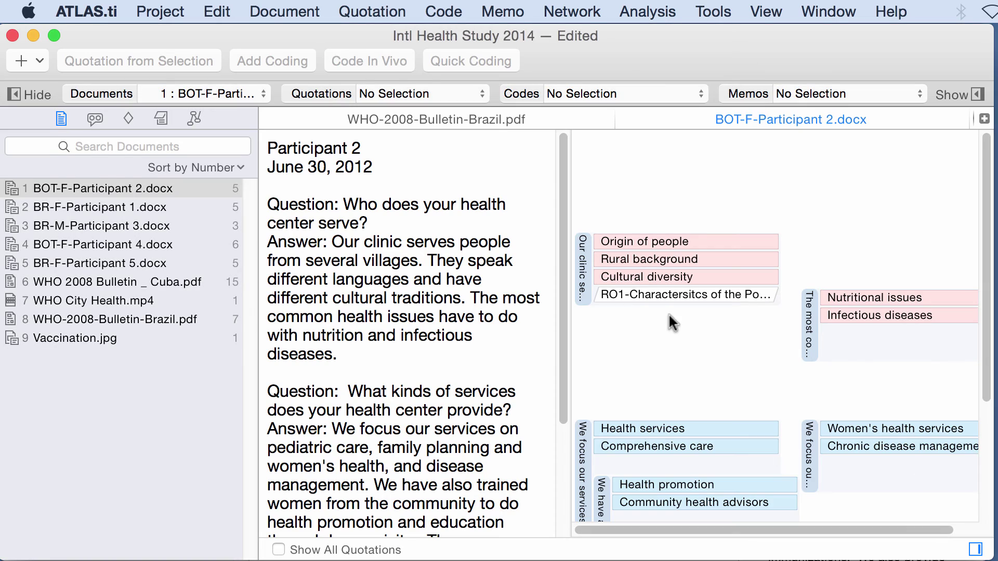
{"action": "left_click", "coordinate": [502, 11]}
{"action": "mouse_move", "coordinate": [512, 120]}
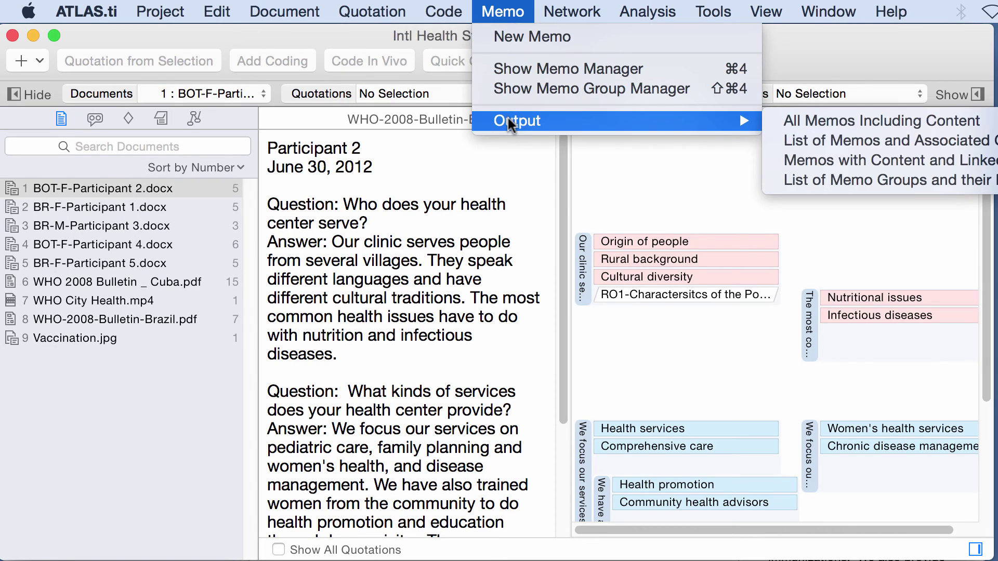
{"action": "left_click", "coordinate": [841, 146]}
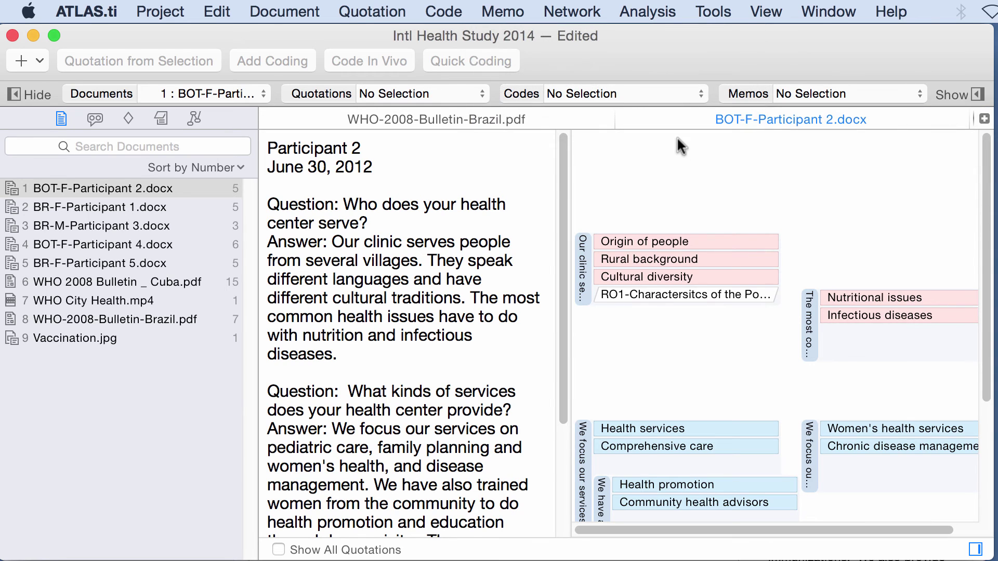
View the Methodological and Thematic memo groups in the Memos manager, then close it.
{"action": "left_click", "coordinate": [741, 91]}
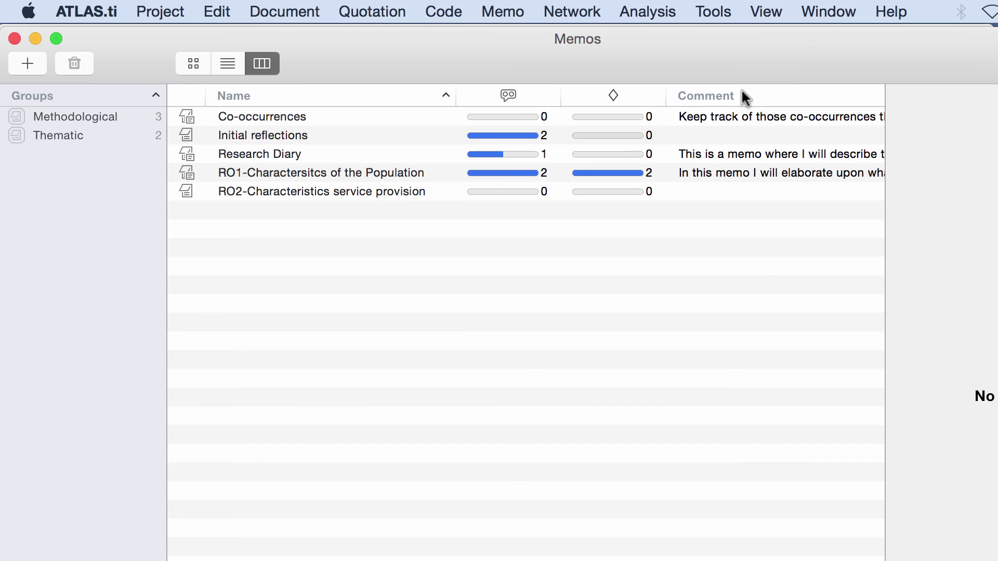
{"action": "left_click", "coordinate": [88, 118]}
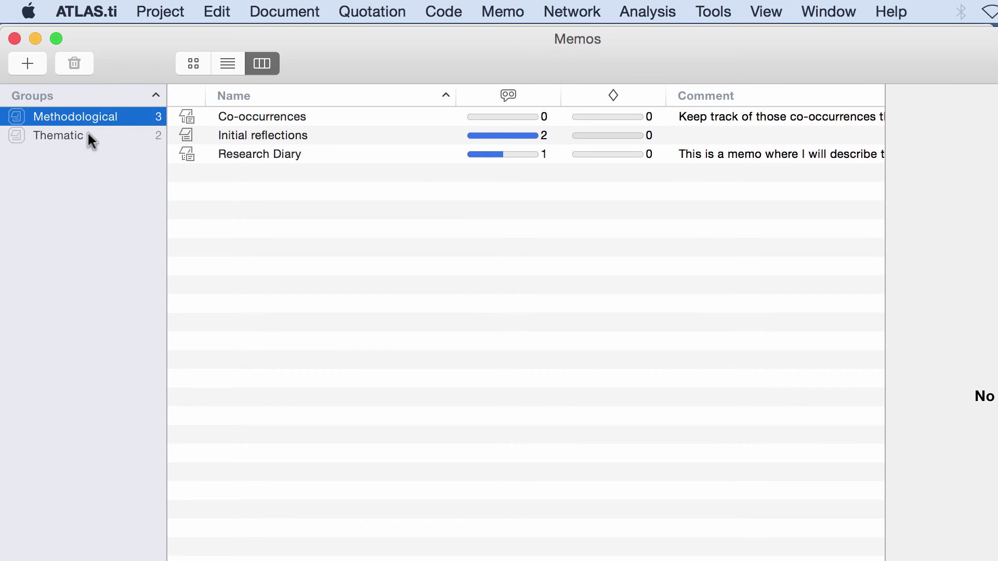
{"action": "left_click", "coordinate": [87, 135]}
{"action": "left_click", "coordinate": [15, 38]}
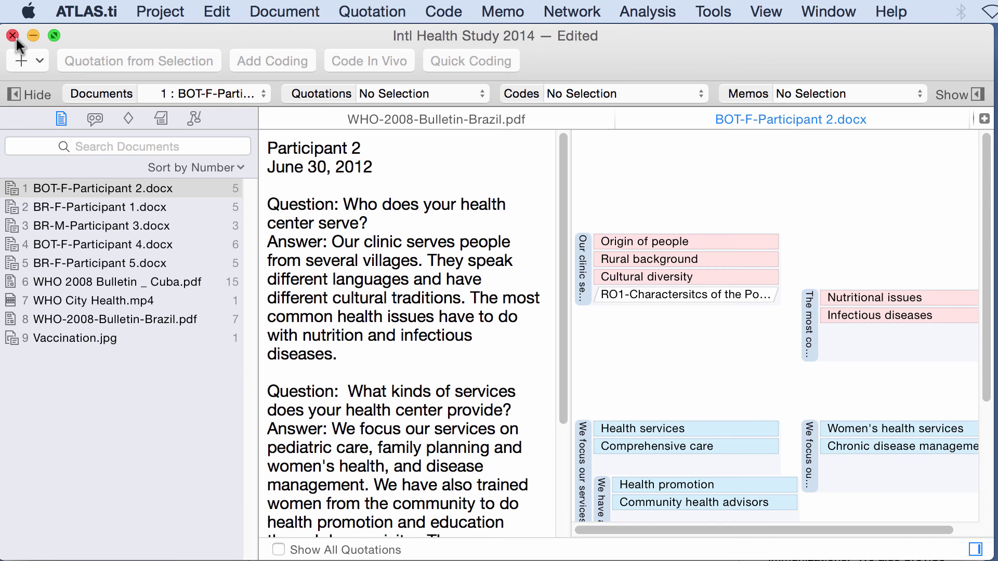
{"action": "left_click", "coordinate": [495, 10]}
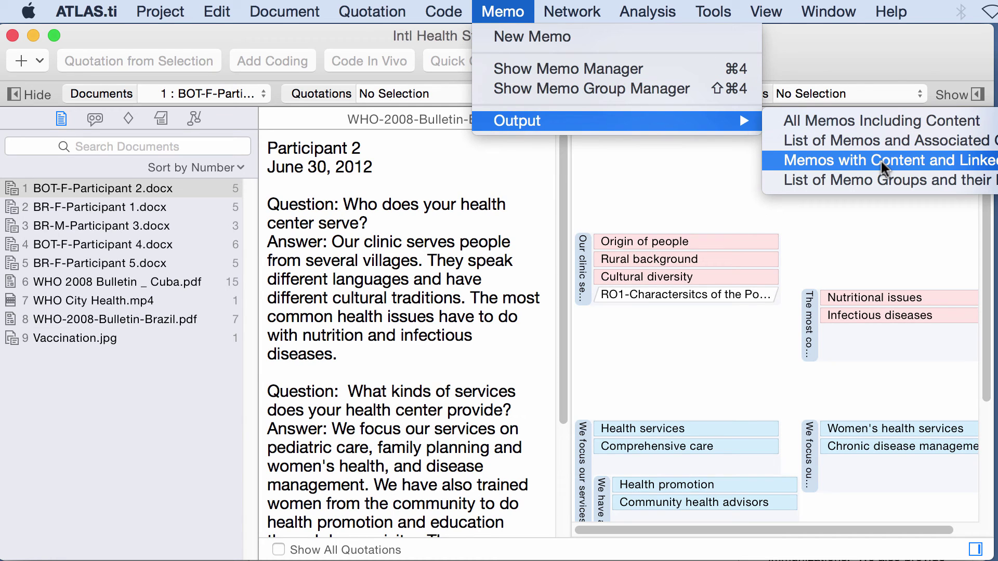
Preview and close List of Memos and Associated Groups, then open List of Memo Groups and their Members.
{"action": "left_click", "coordinate": [884, 141]}
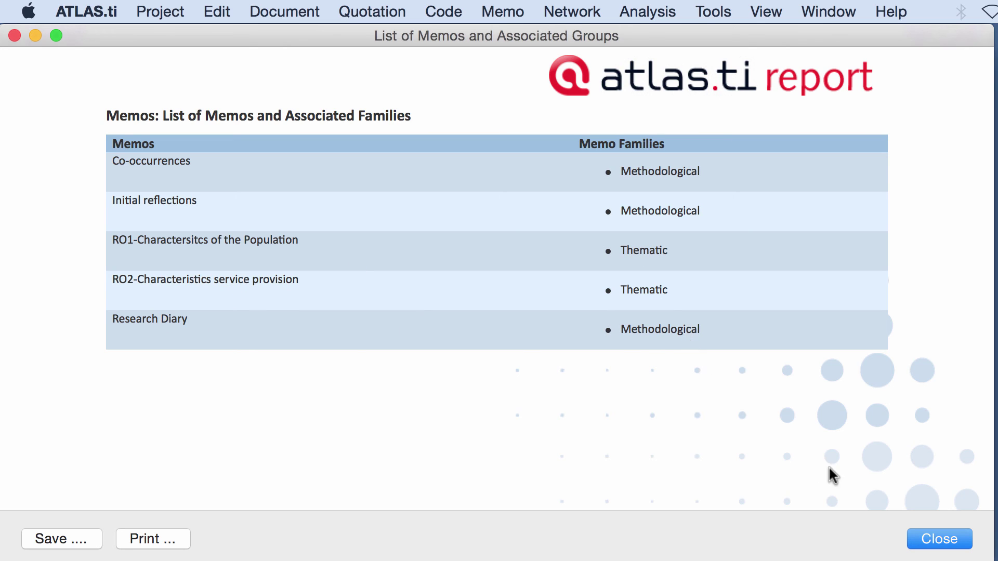
{"action": "left_click", "coordinate": [933, 539]}
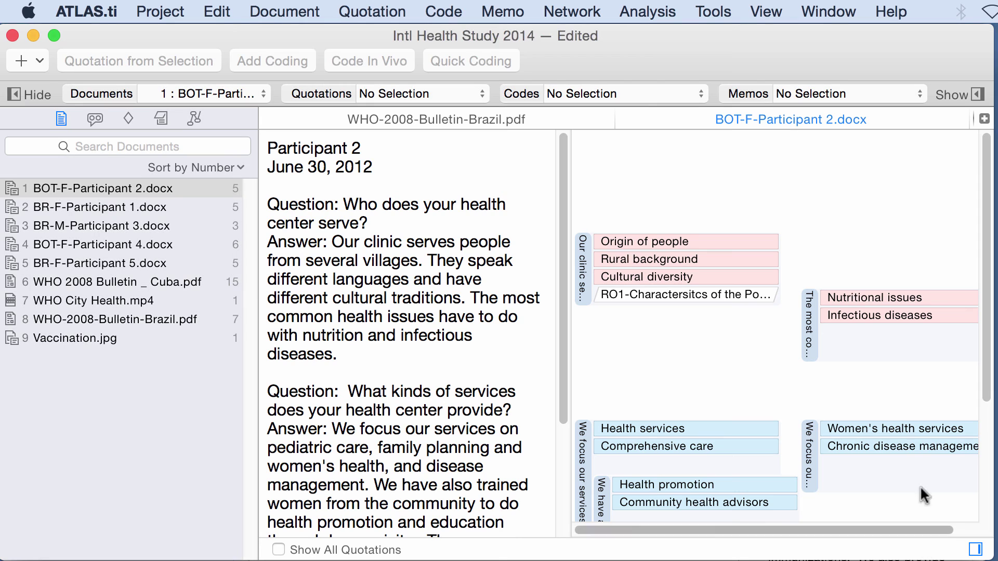
{"action": "left_click", "coordinate": [509, 12]}
{"action": "mouse_move", "coordinate": [527, 127]}
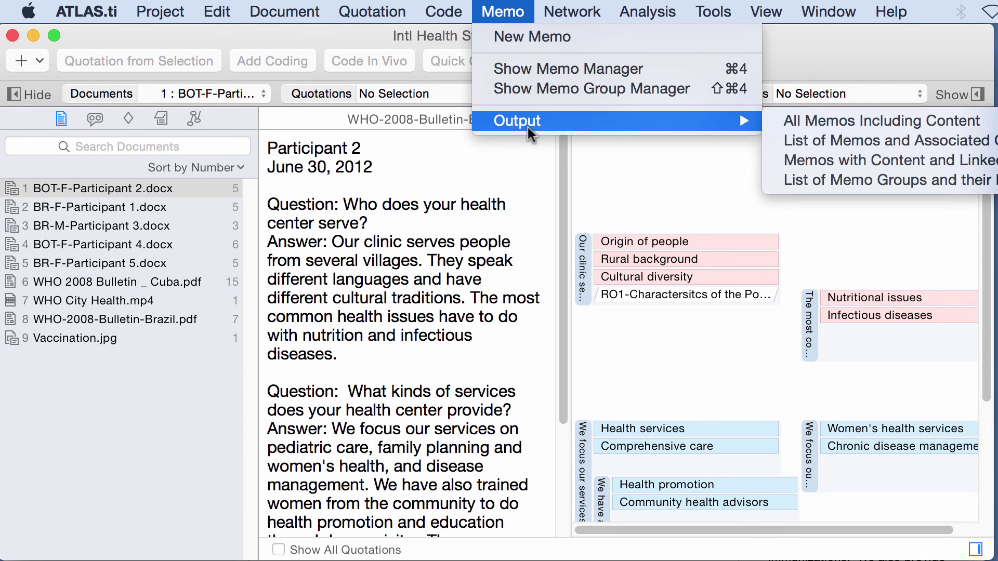
{"action": "left_click", "coordinate": [905, 183]}
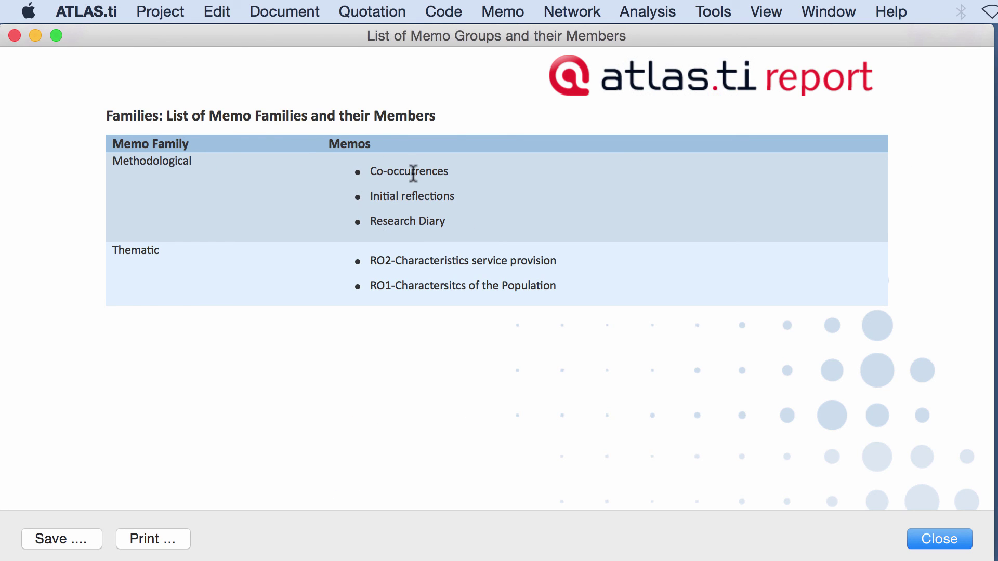
{"action": "left_click", "coordinate": [918, 539]}
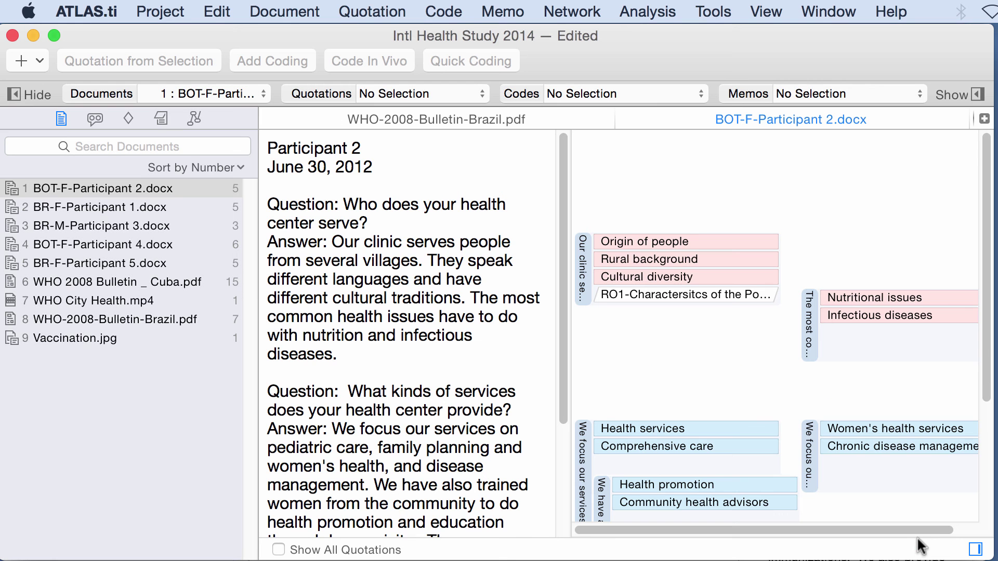